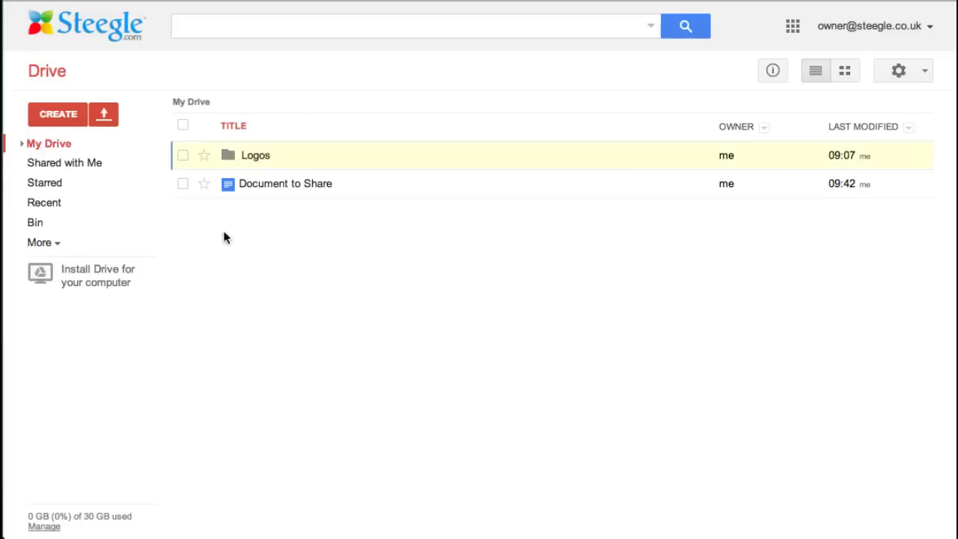
Step: Open Document to Share and bring up the visibility options in its sharing settings
left_click(183, 184)
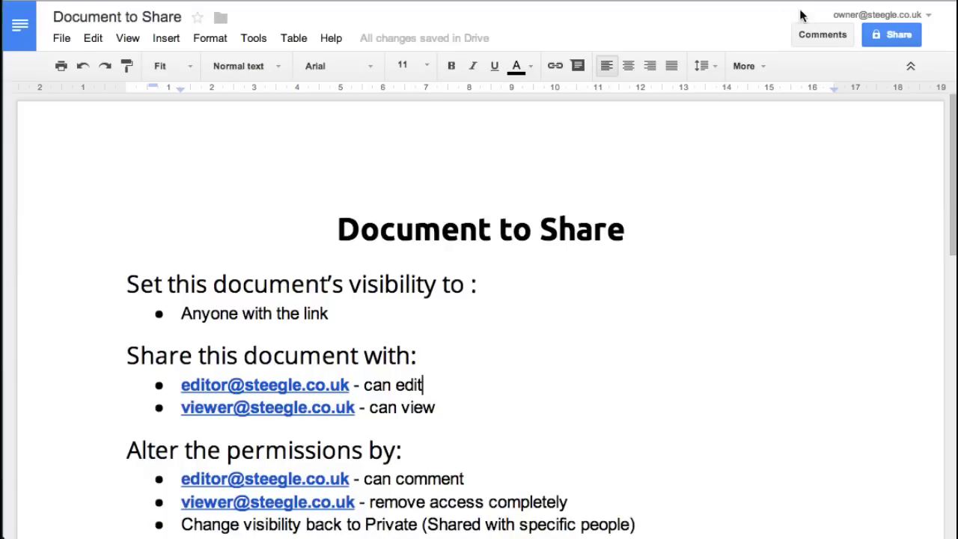
mouse_move(881, 35)
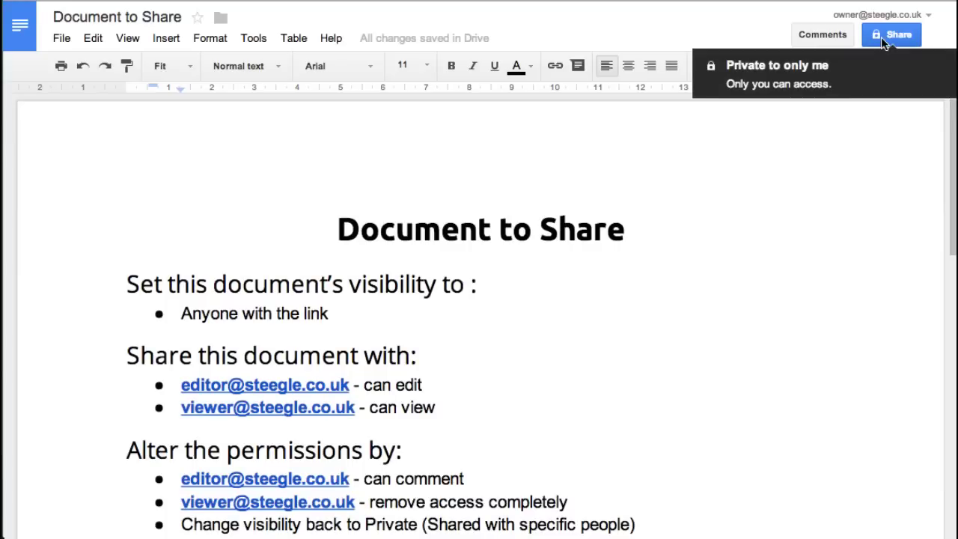
left_click(881, 37)
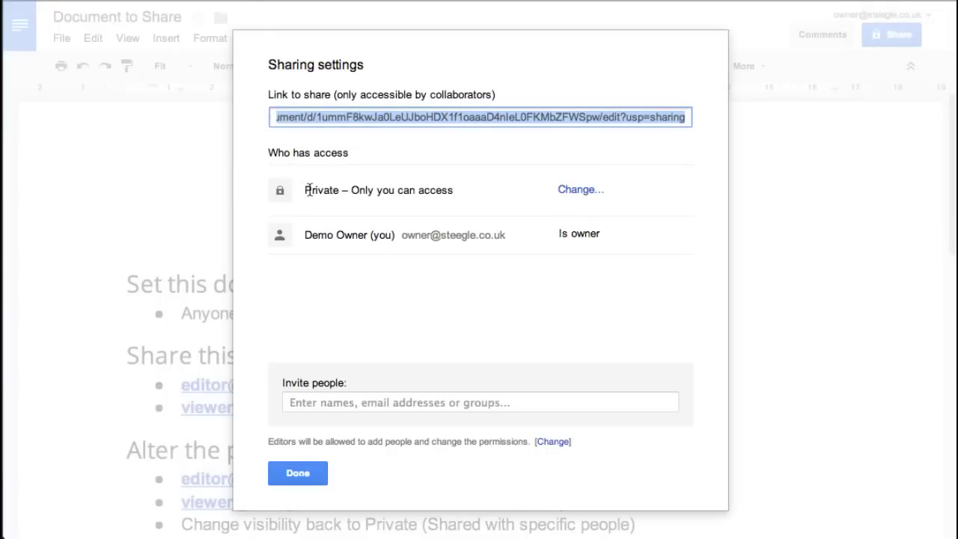
left_click(567, 191)
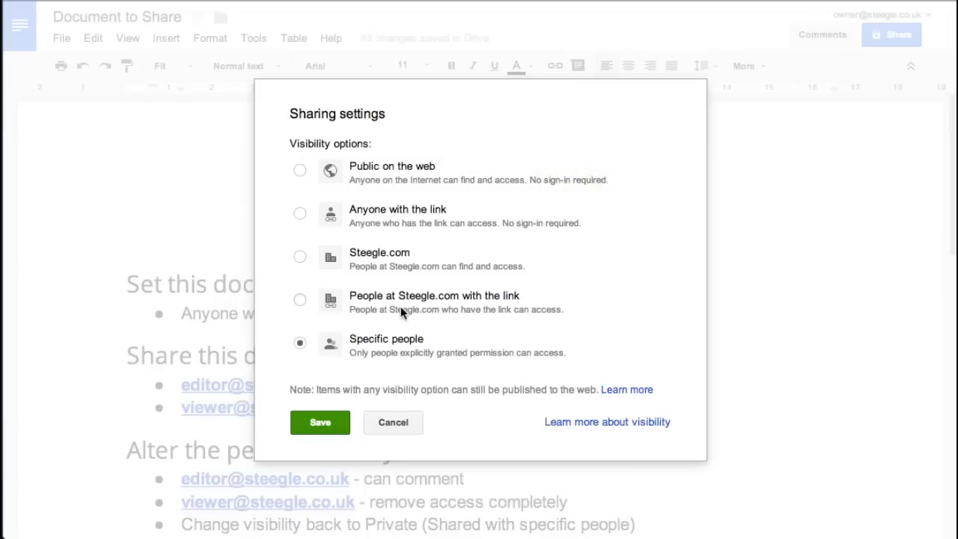
Step: Try each visibility option in turn, from Public on the web through to Specific people
left_click(393, 167)
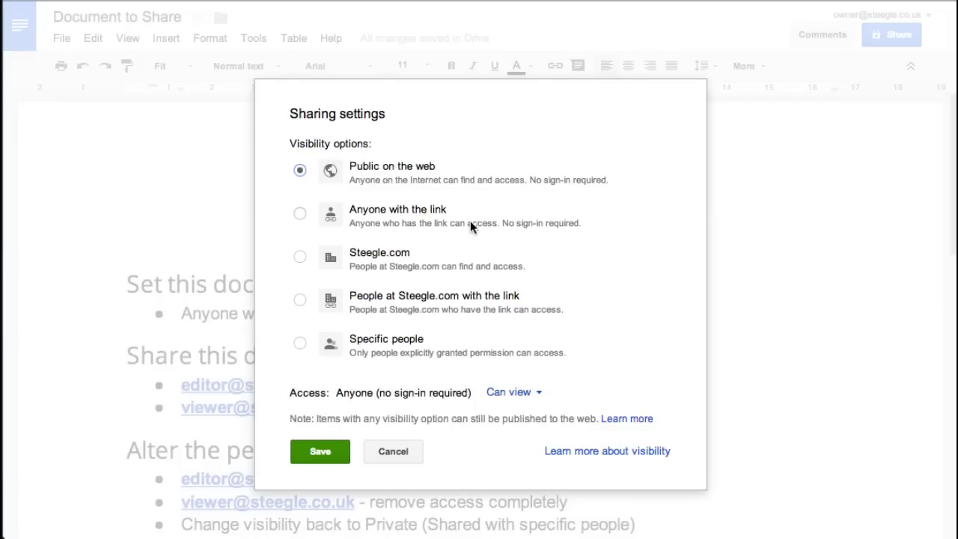
left_click(394, 209)
left_click(384, 259)
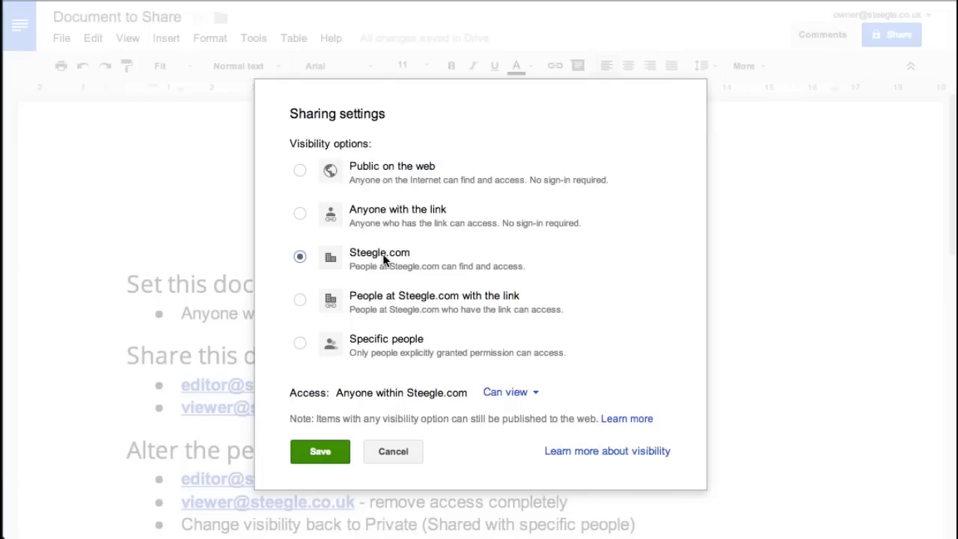
left_click(395, 295)
left_click(388, 337)
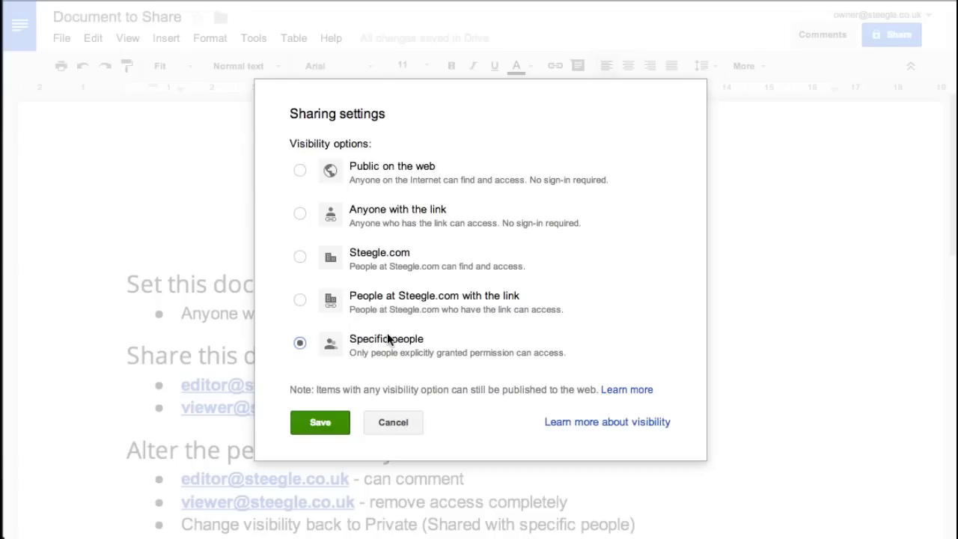
Step: Set the document's visibility to Anyone with the link with Can view access, save it, and close the sharing settings
left_click(404, 214)
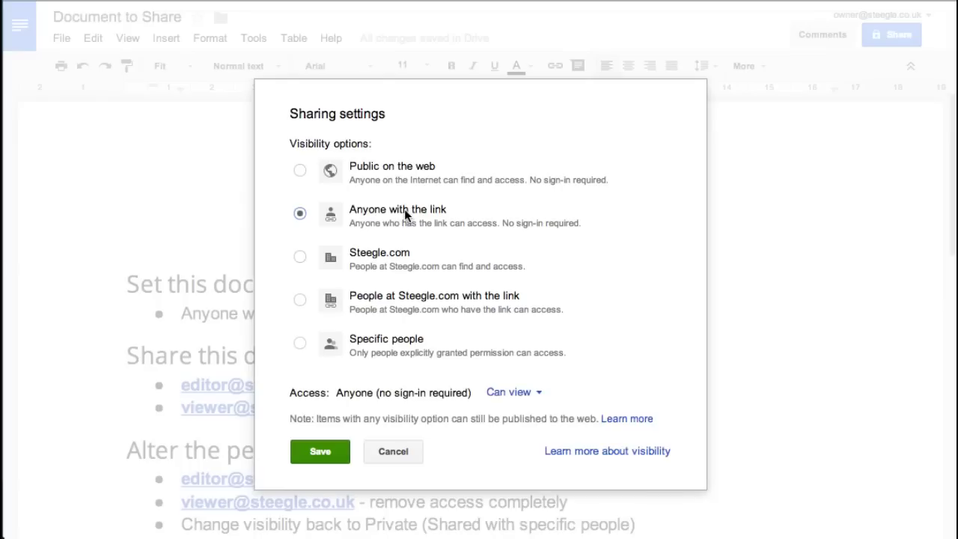
left_click(531, 395)
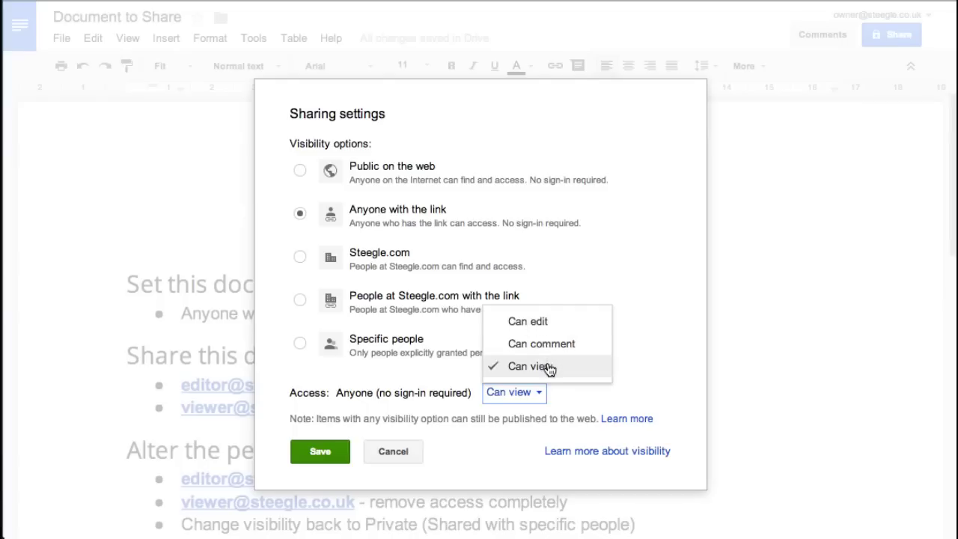
left_click(320, 452)
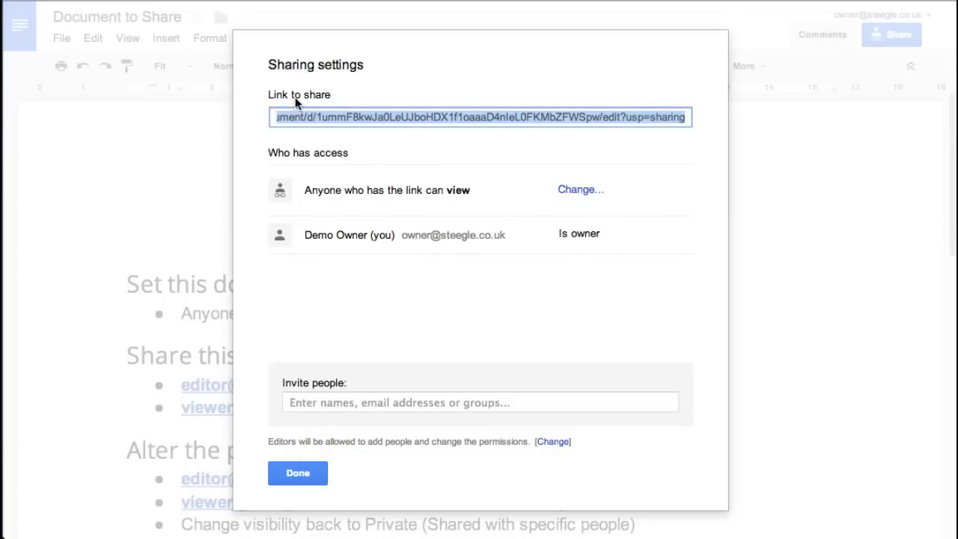
left_click(299, 473)
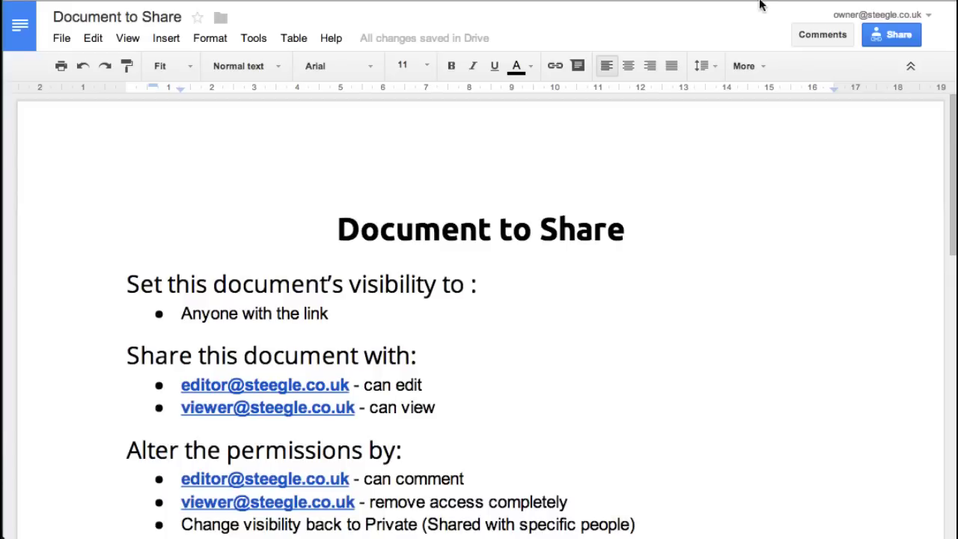
Step: Invite the editor account at steegle.co.uk to the document with Can edit permission, and send the email notification
left_click(887, 36)
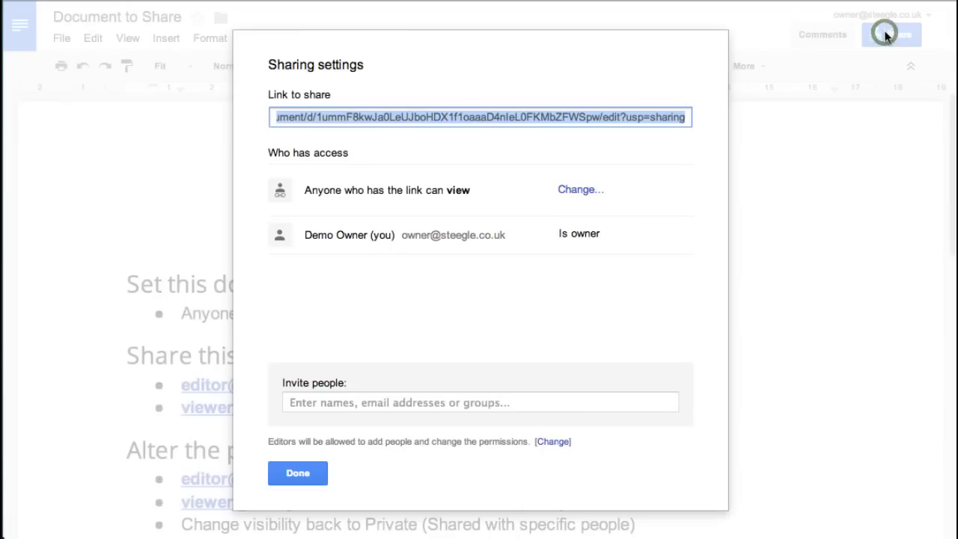
left_click(364, 407)
left_click(366, 408)
type("edit")
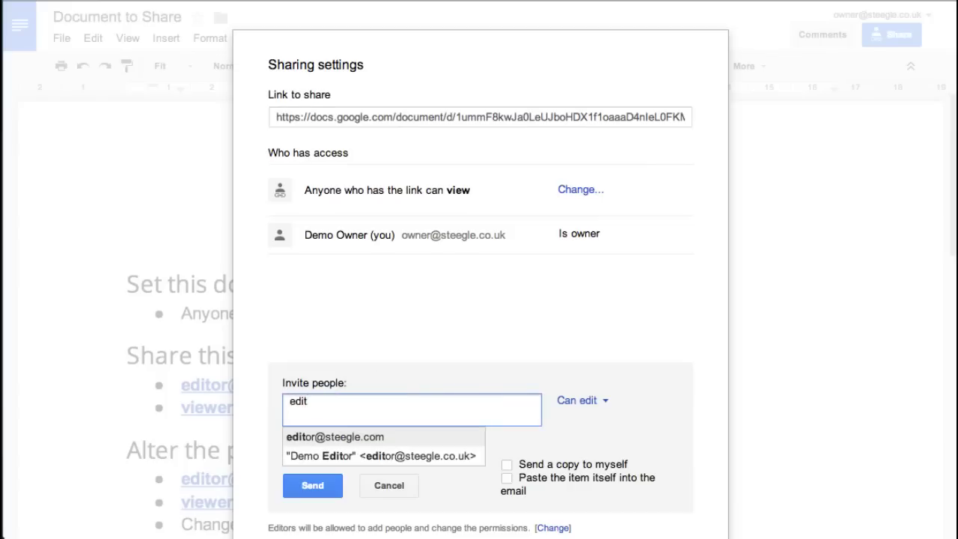
left_click(352, 462)
left_click(352, 461)
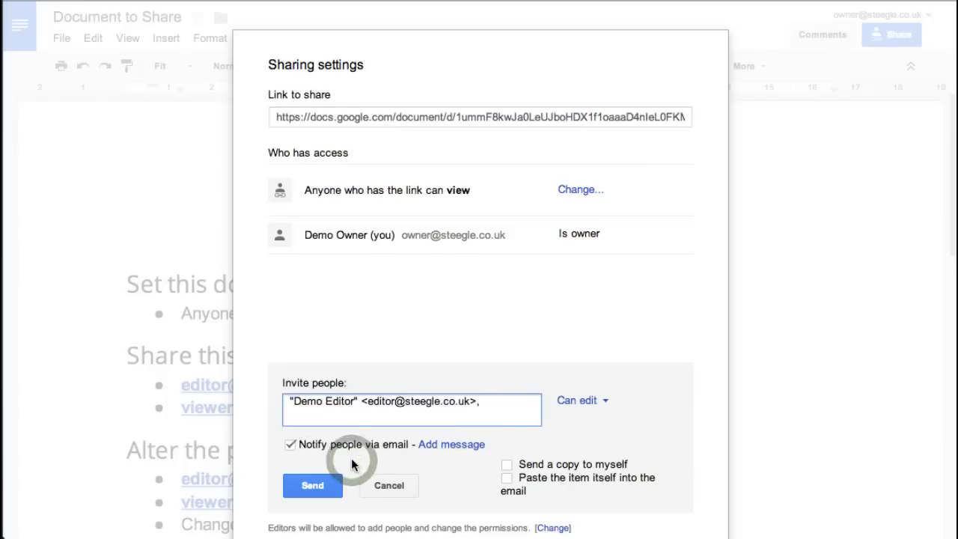
left_click(562, 403)
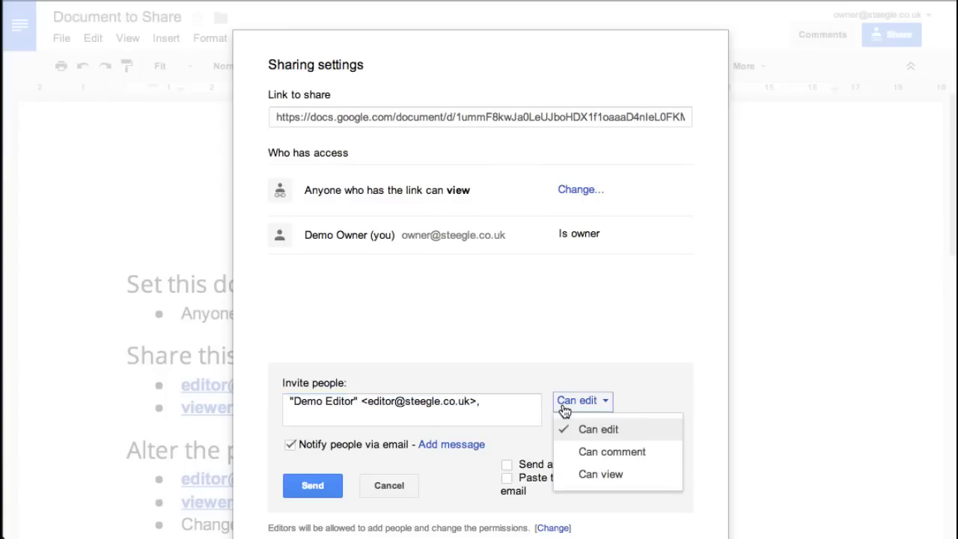
left_click(602, 427)
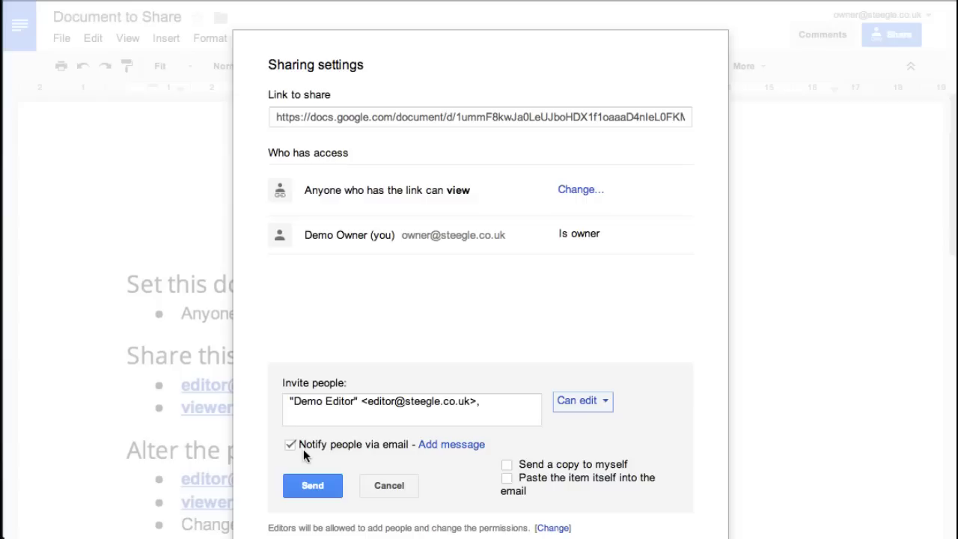
left_click(319, 488)
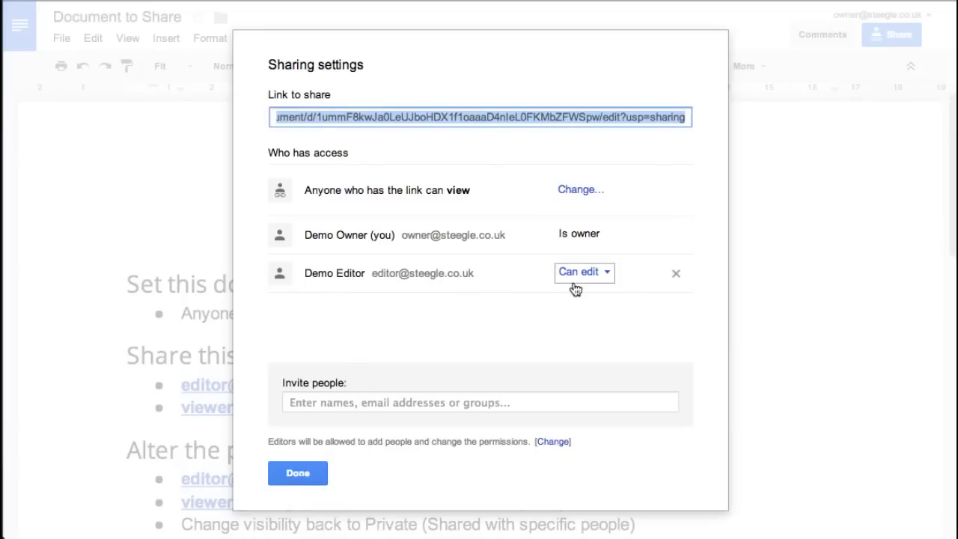
Step: Add the viewer account to the document with Can view permission and no email notification, then finish the sharing settings
left_click(494, 404)
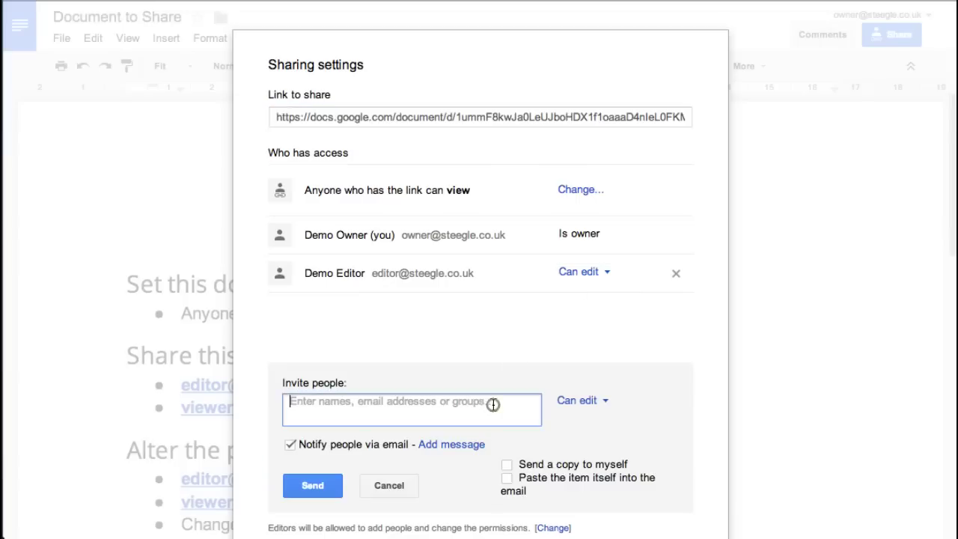
type("vie")
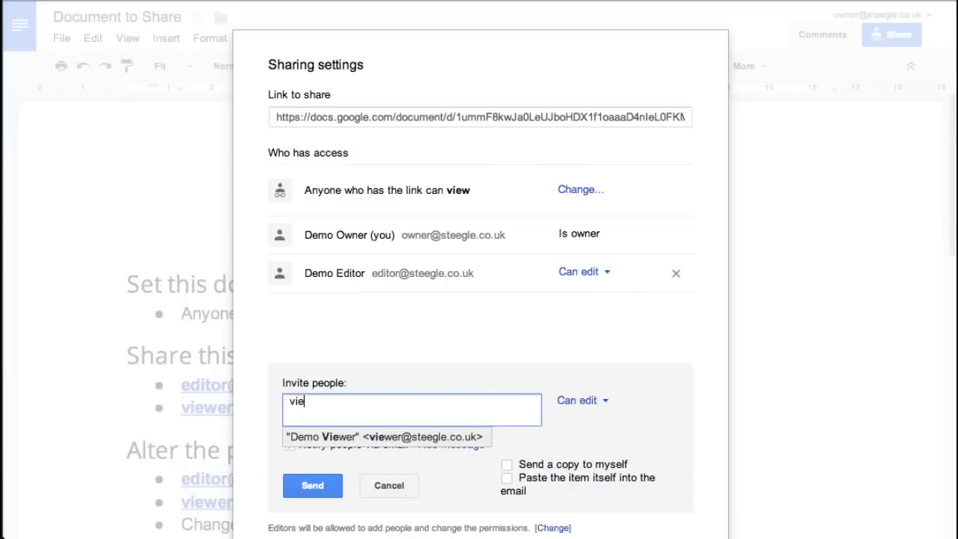
left_click(477, 440)
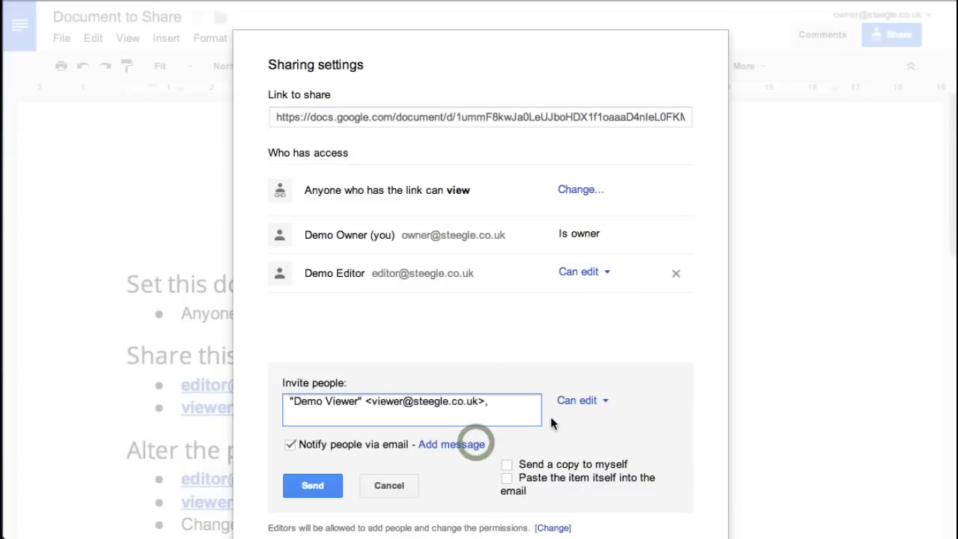
left_click(595, 403)
left_click(592, 473)
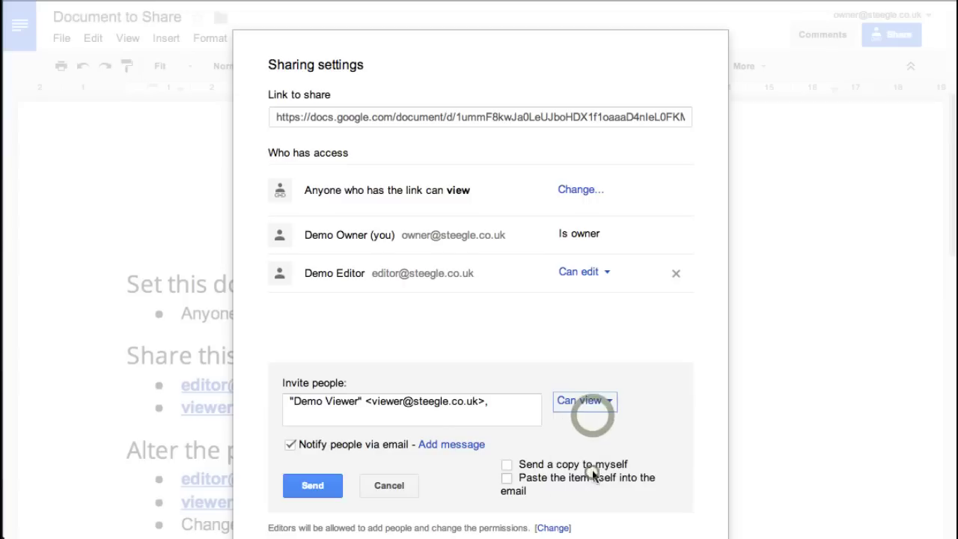
left_click(296, 445)
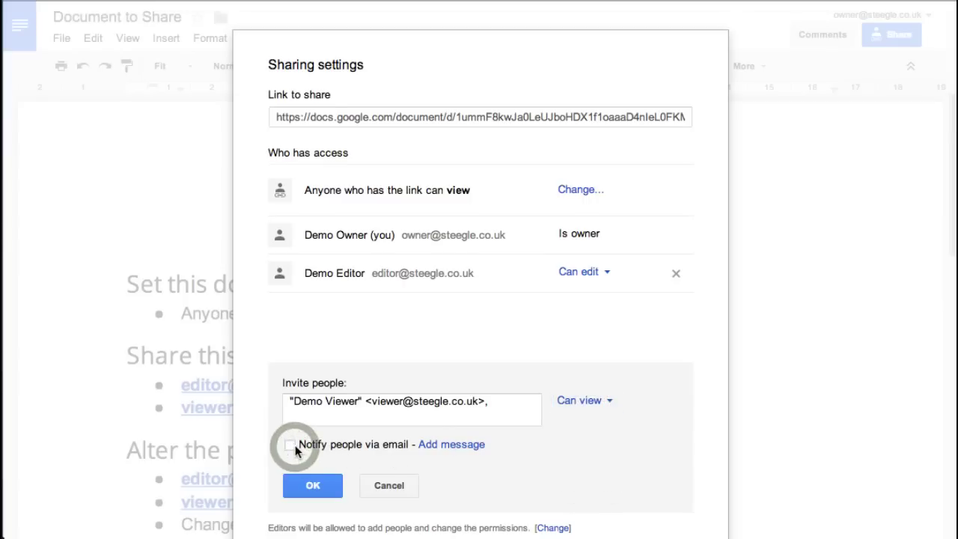
left_click(318, 486)
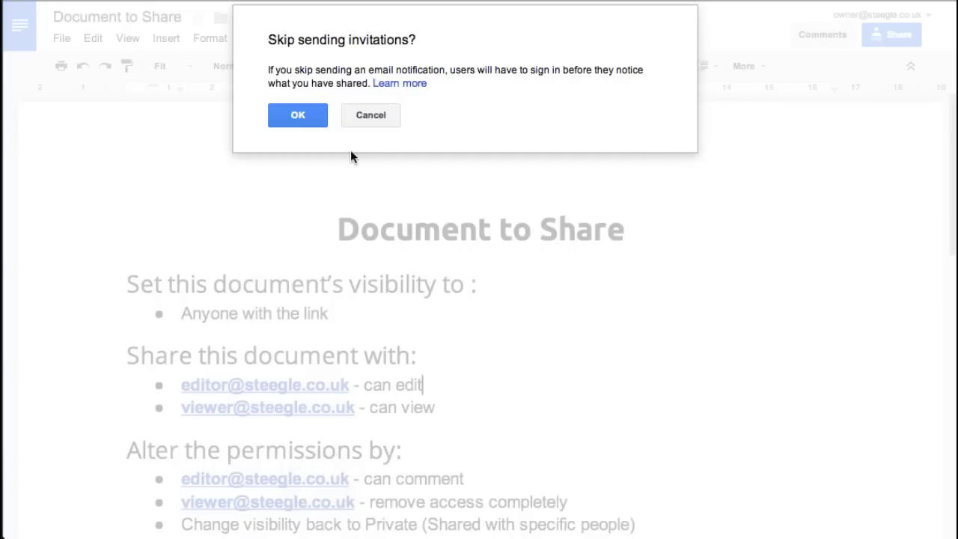
left_click(302, 129)
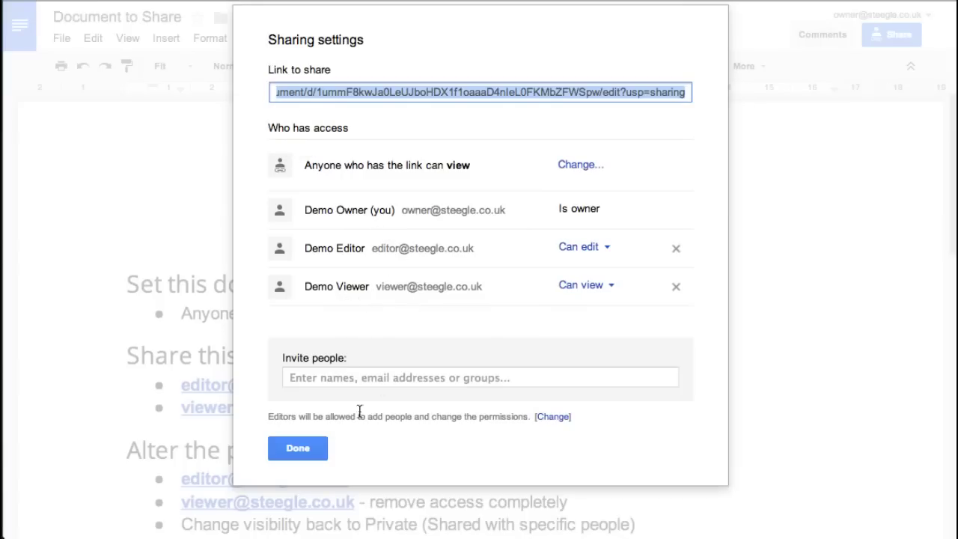
left_click(306, 452)
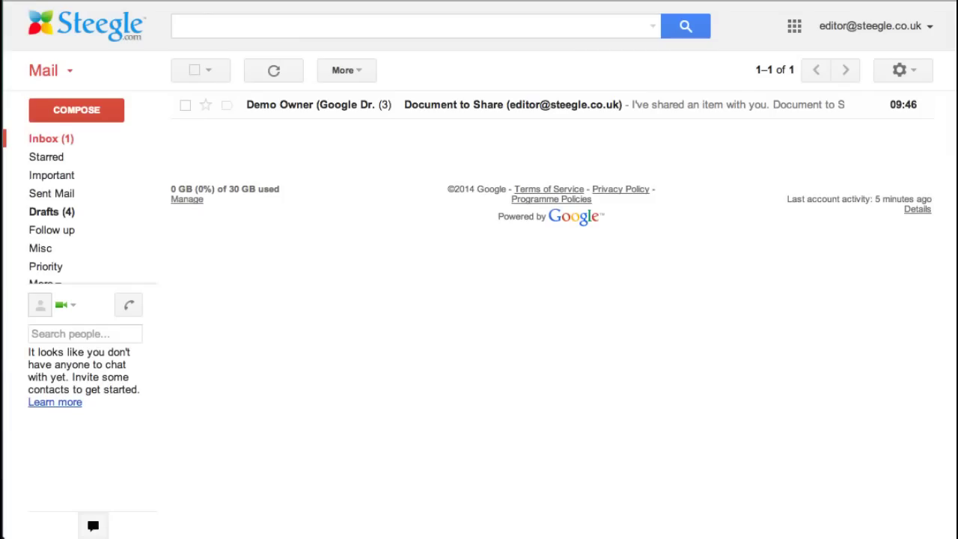
Step: In the editor's Gmail inbox, open Document to Share from the sharing email and test editing by adding and removing "sjs"
left_click(495, 109)
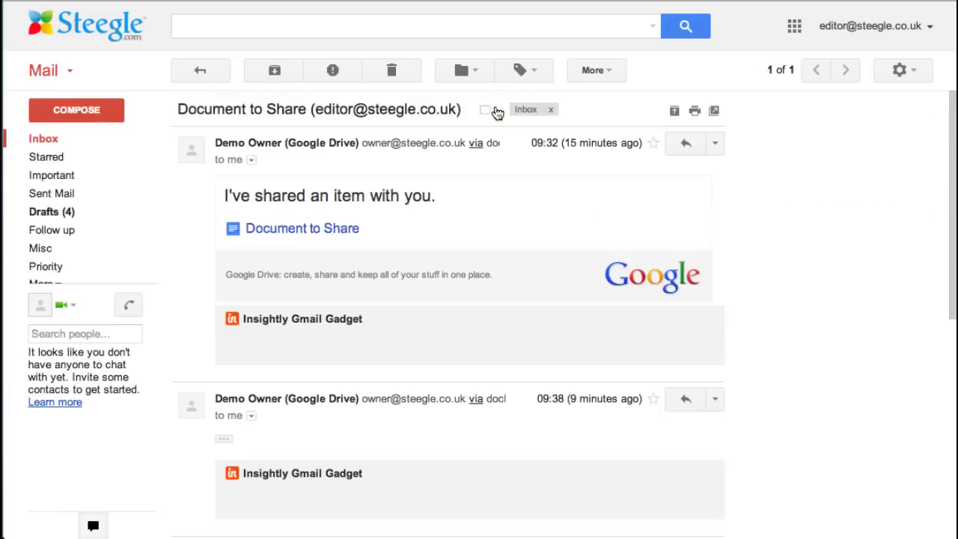
left_click(322, 230)
left_click(397, 259)
type("sjs")
key("BackSpace")
key("BackSpace")
key("BackSpace")
key("BackSpace")
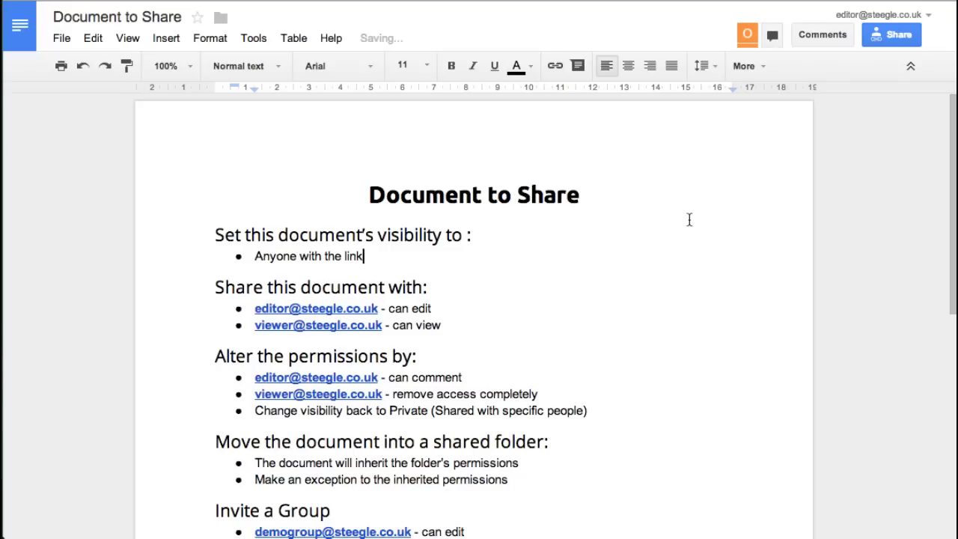
Step: Review the document's sharing settings from the editor's account and close them
left_click(882, 41)
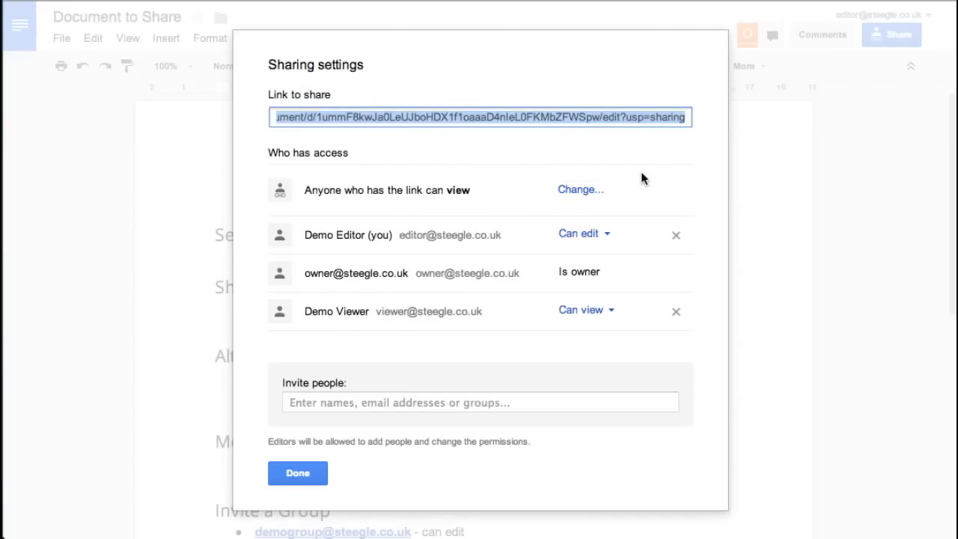
left_click(305, 466)
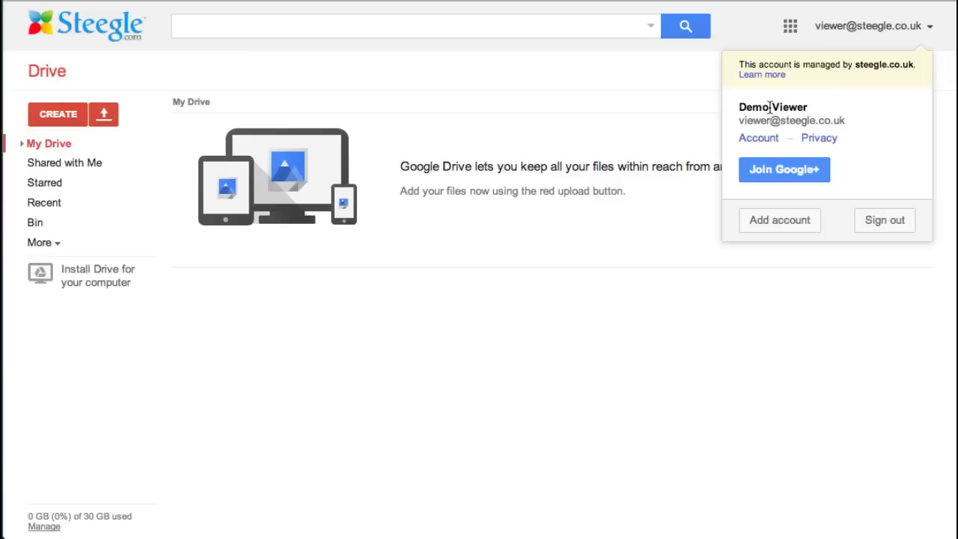
Step: In the viewer's Google Drive, open Document to Share from the files shared with this account
left_click(458, 299)
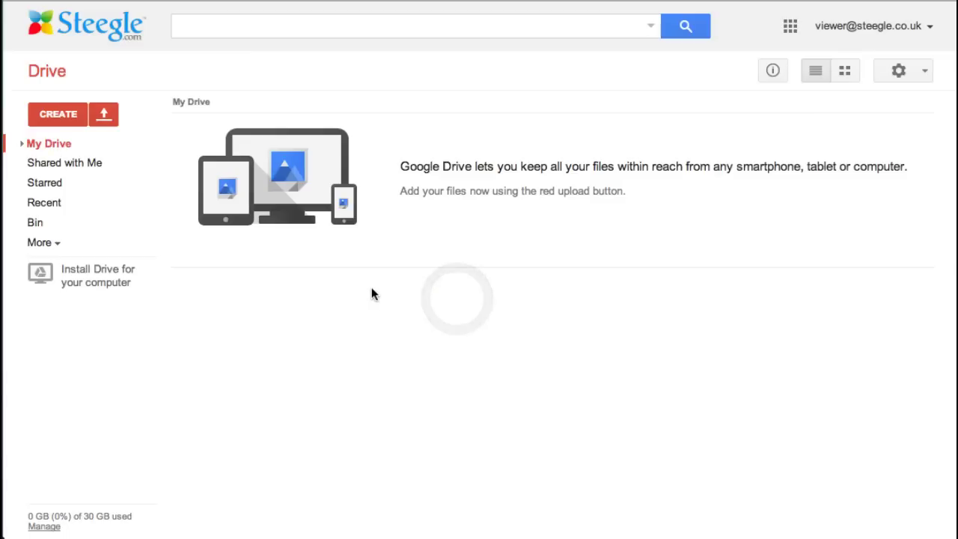
left_click(80, 163)
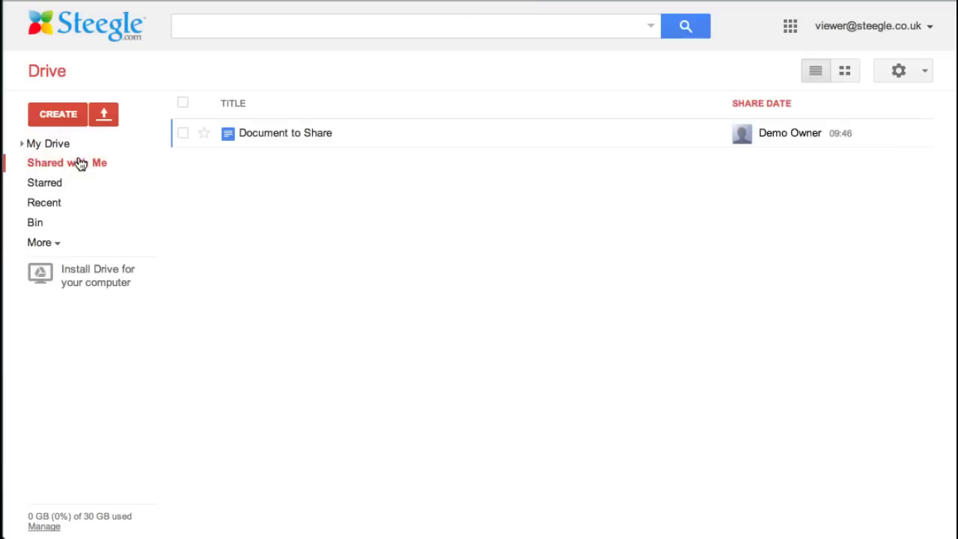
left_click(279, 134)
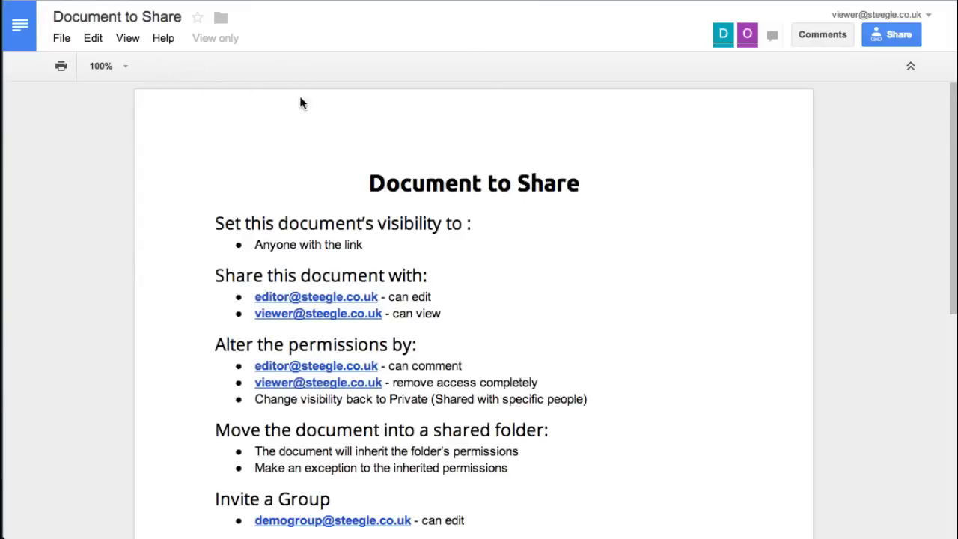
Step: Check which sharing settings the viewer's account can access for the document, and close them
left_click(888, 35)
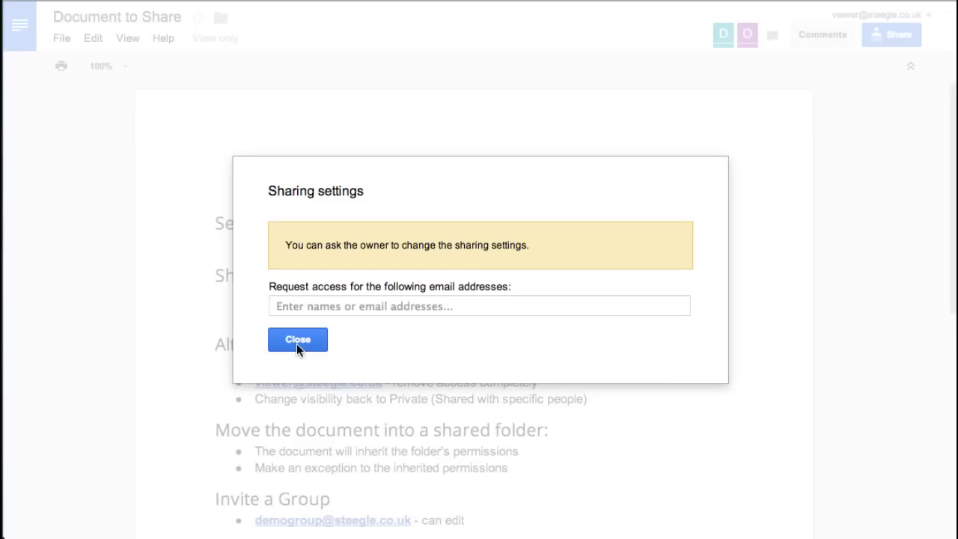
left_click(297, 341)
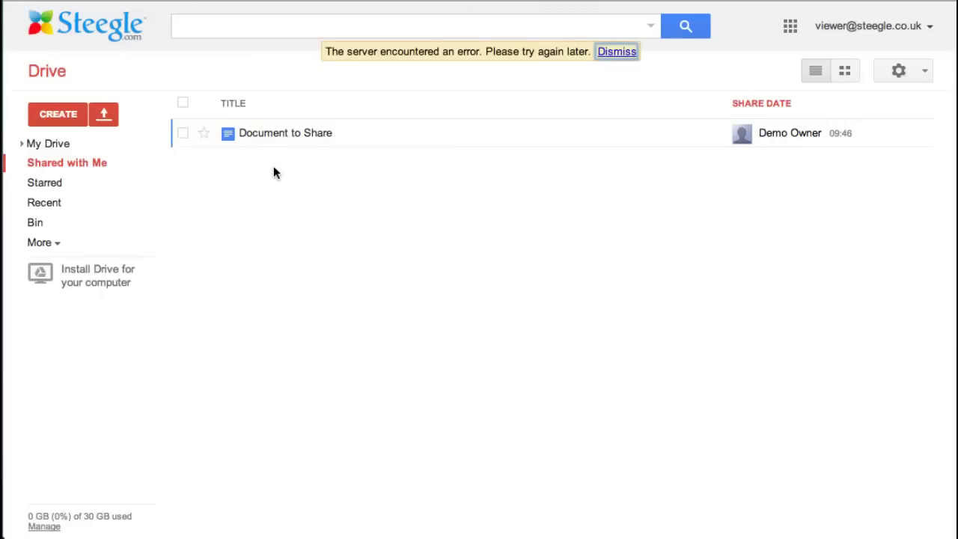
Step: Add Document to Share to the viewer's My Drive and go to My Drive
left_click(183, 135)
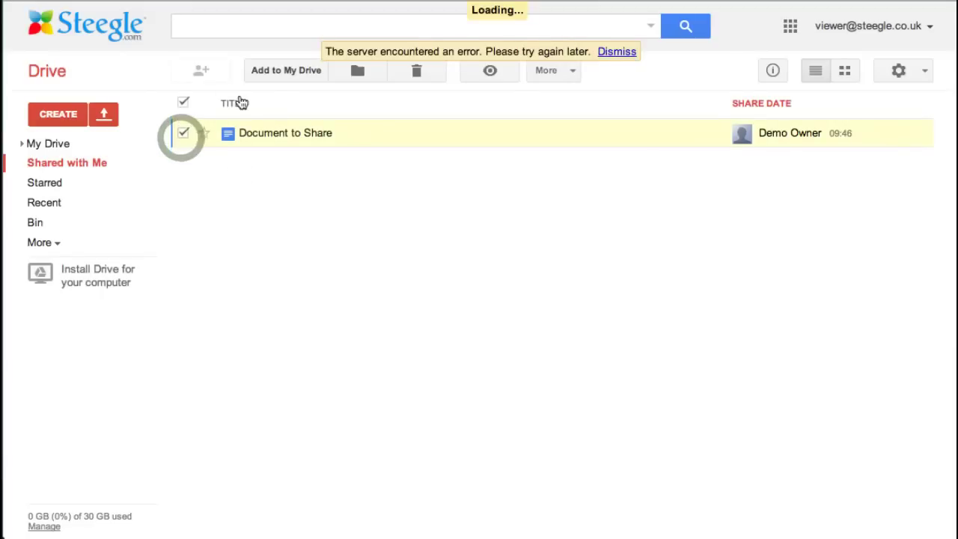
left_click(275, 70)
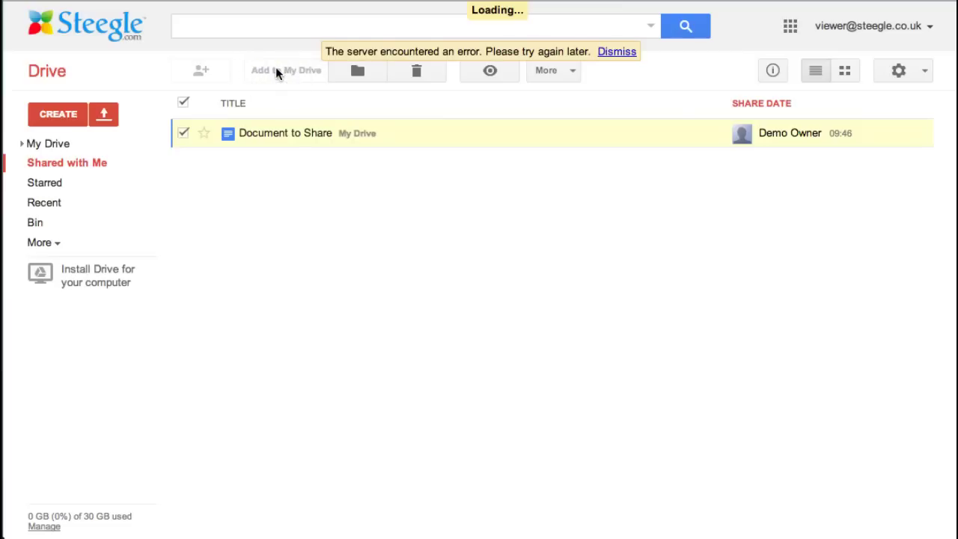
left_click(59, 149)
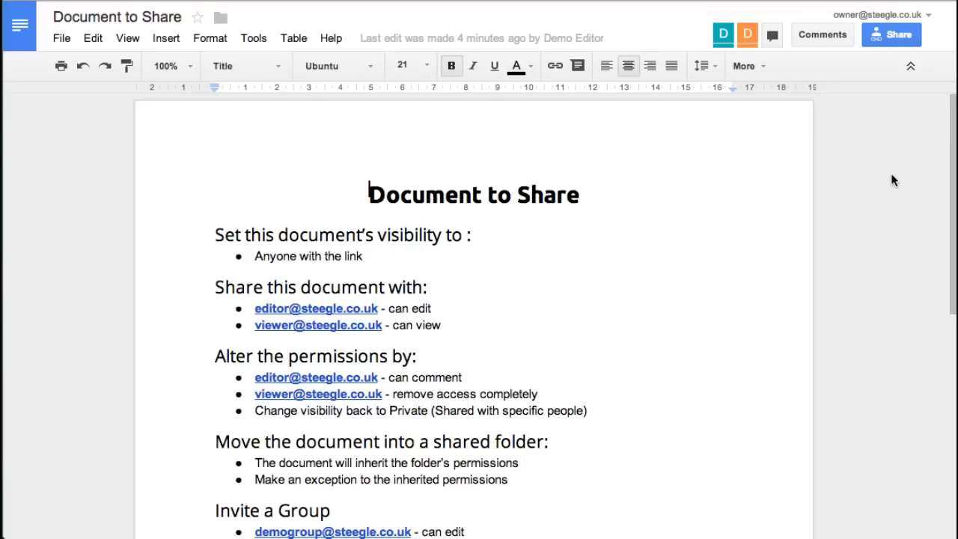
Step: From the owner's account, remove the viewer's access to Document to Share and save the change
left_click(888, 37)
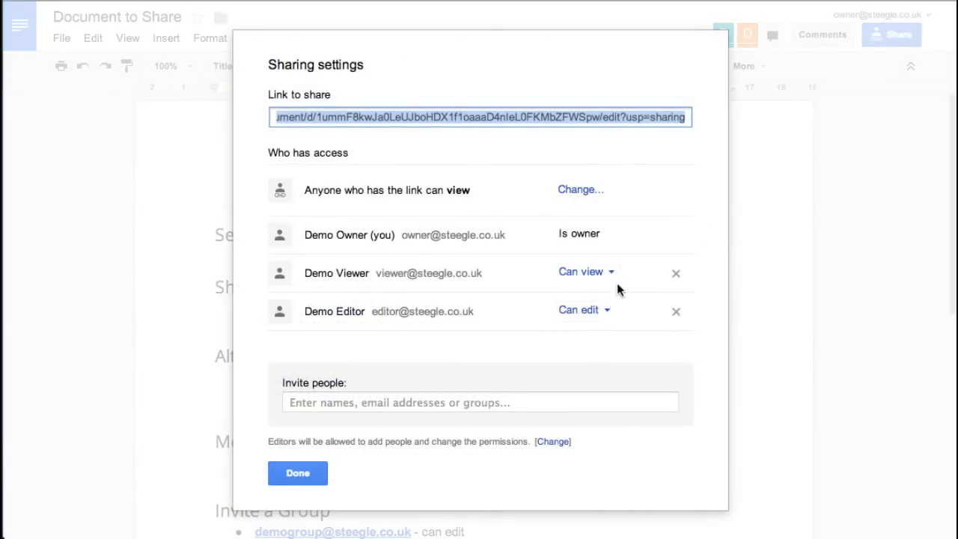
left_click(677, 276)
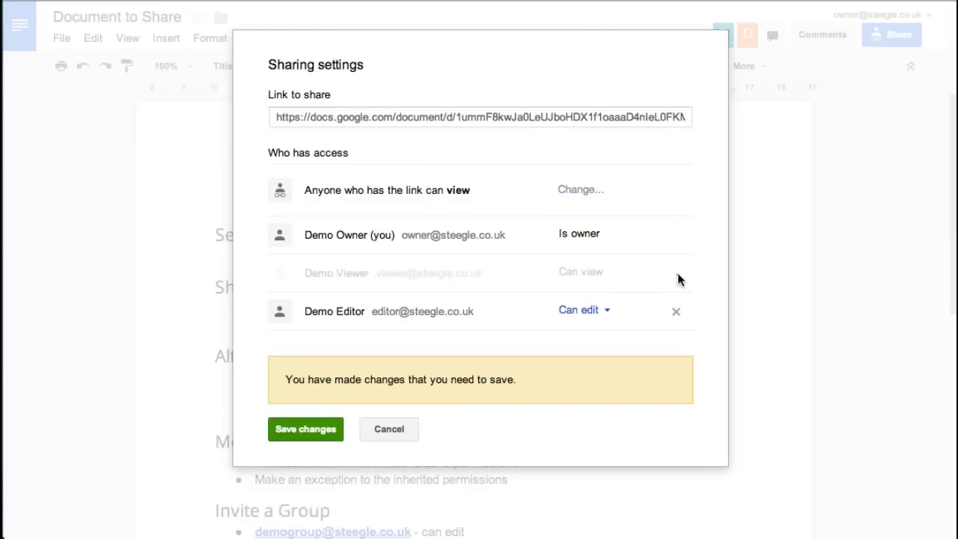
left_click(310, 426)
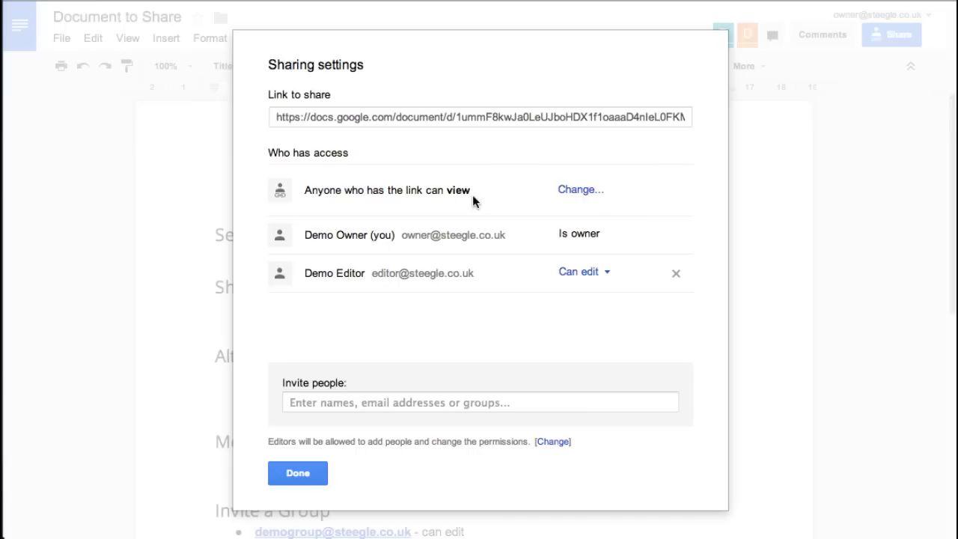
Step: Change the document's visibility to Specific people and save it
left_click(589, 196)
left_click(344, 331)
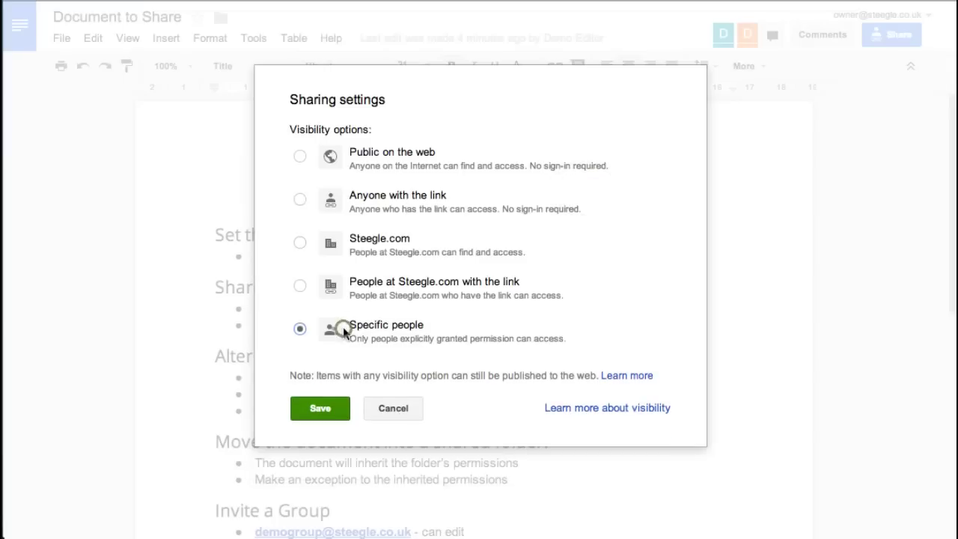
left_click(313, 411)
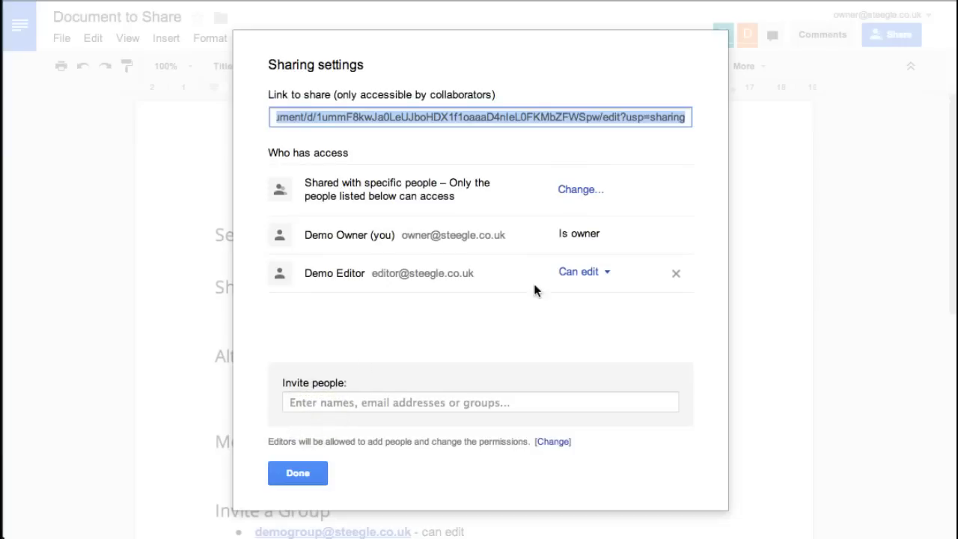
Step: Set the editor account's permission on the document to Can comment, save the change and close the sharing settings
left_click(602, 282)
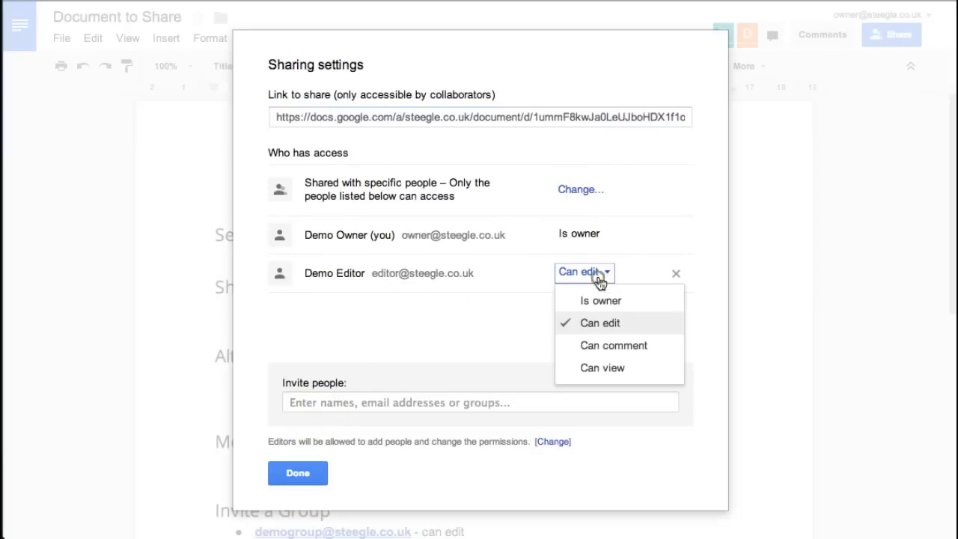
left_click(616, 344)
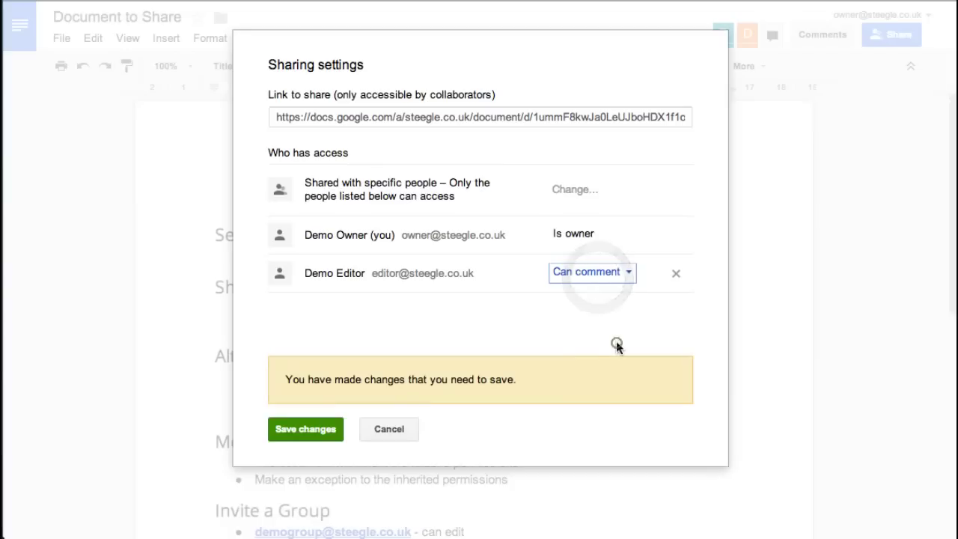
left_click(326, 429)
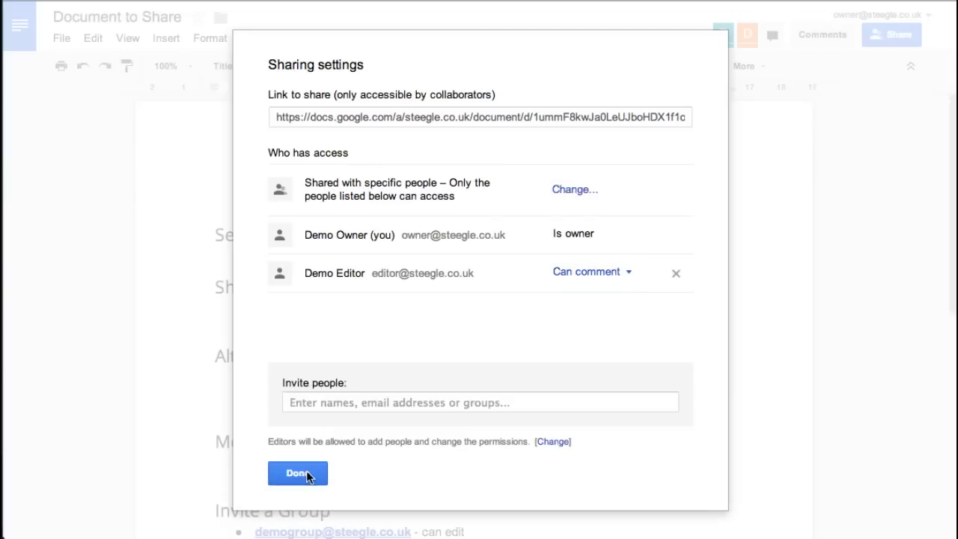
left_click(307, 474)
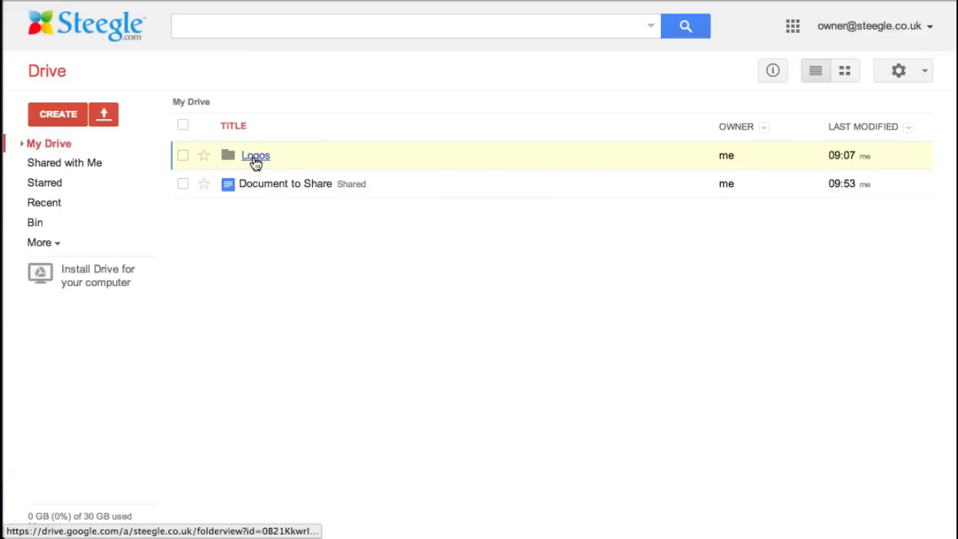
Step: In the owner's Drive, share the Logos folder with the editor's steegle.co.uk account as Can edit, with email notification
left_click(256, 157)
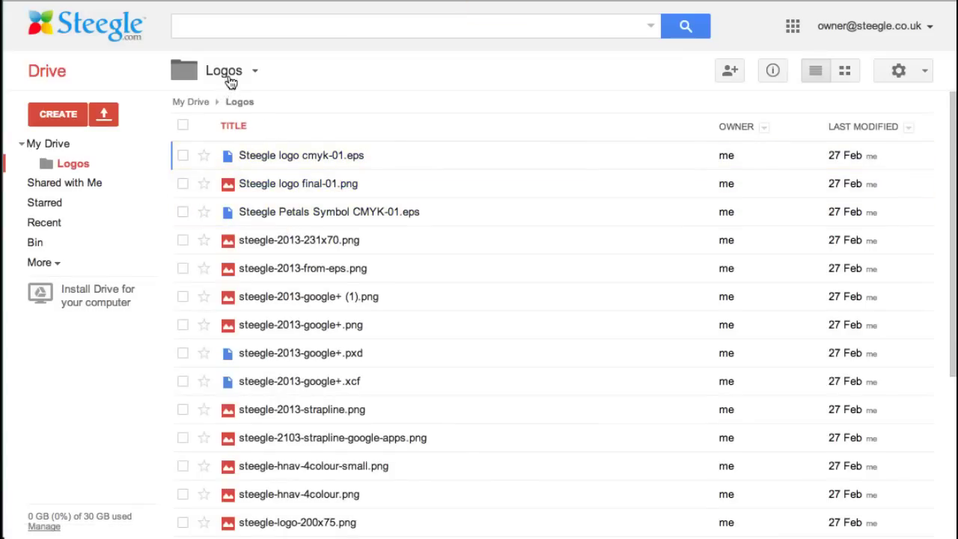
left_click(255, 71)
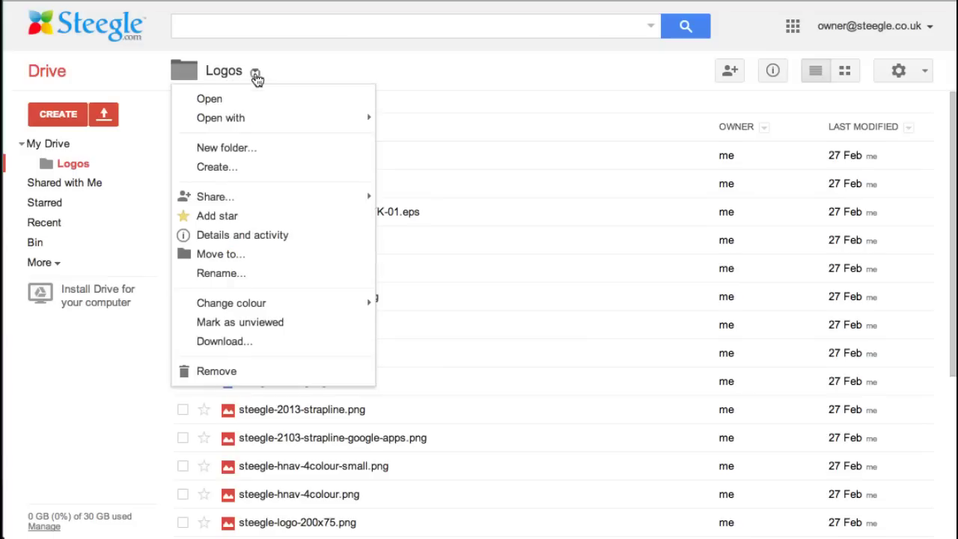
mouse_move(345, 199)
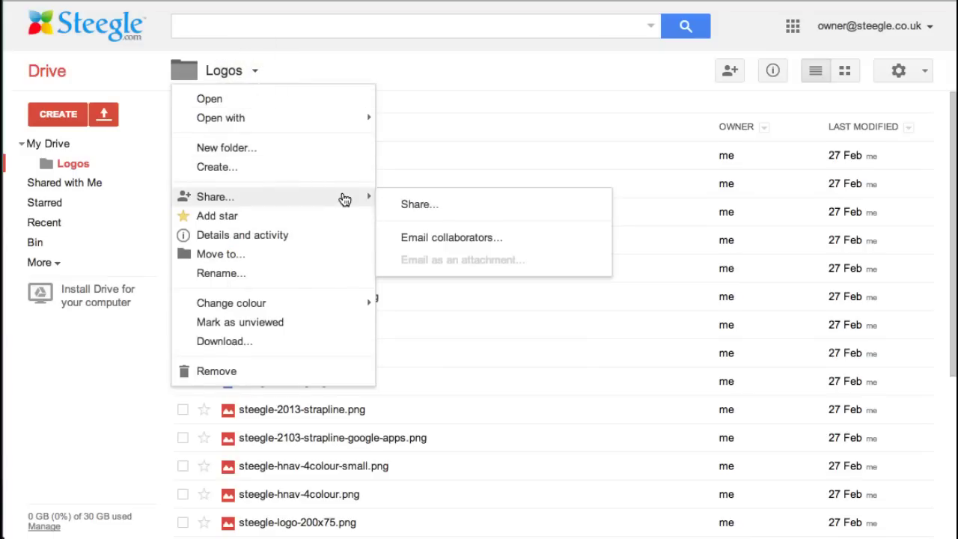
left_click(416, 204)
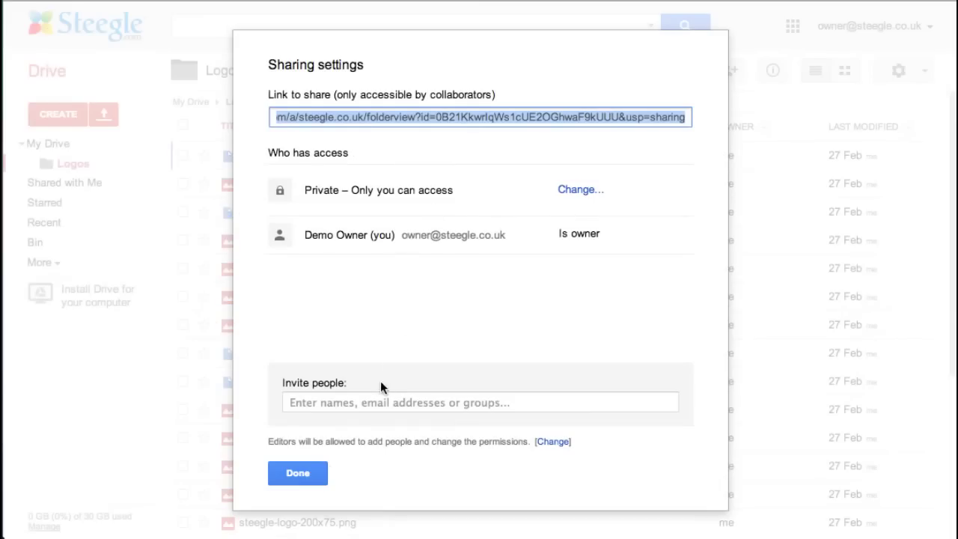
left_click(374, 405)
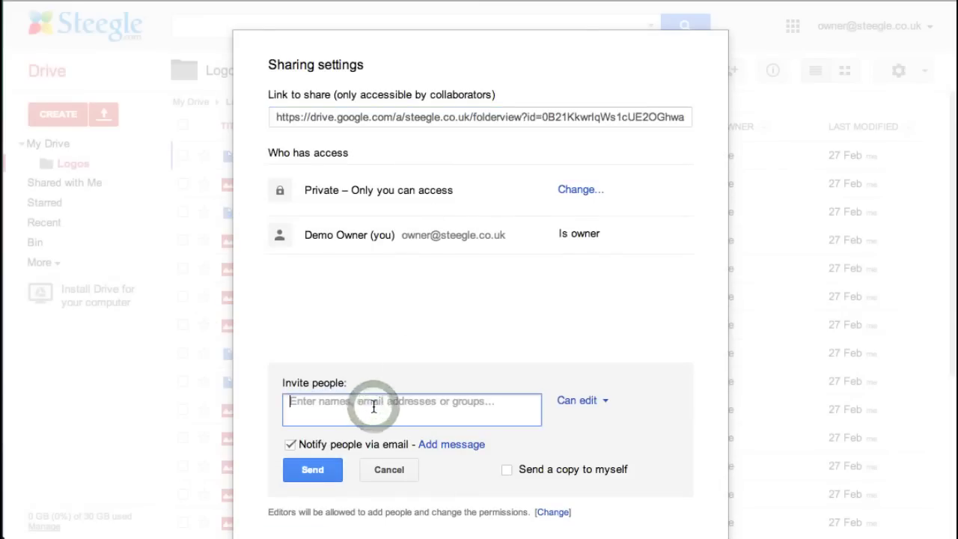
type("ed")
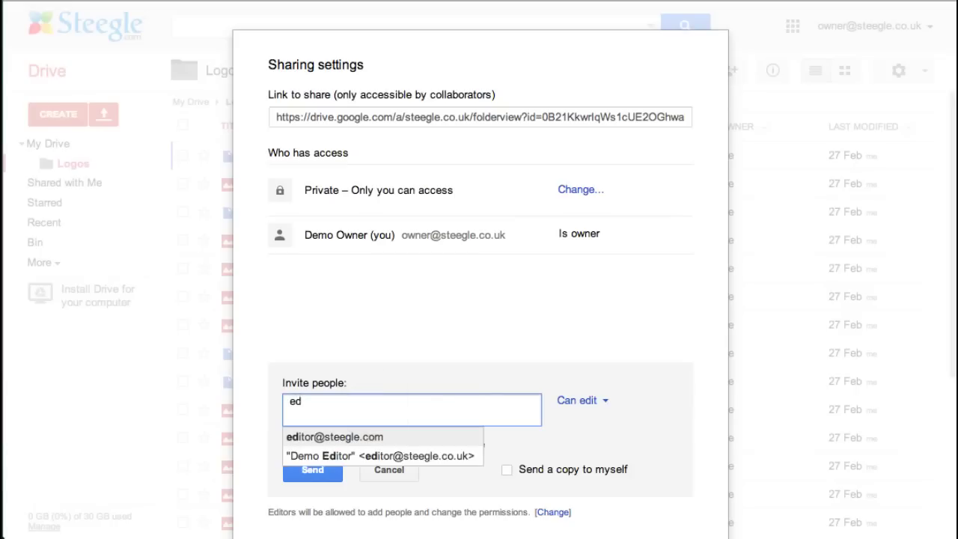
left_click(375, 455)
left_click(539, 410)
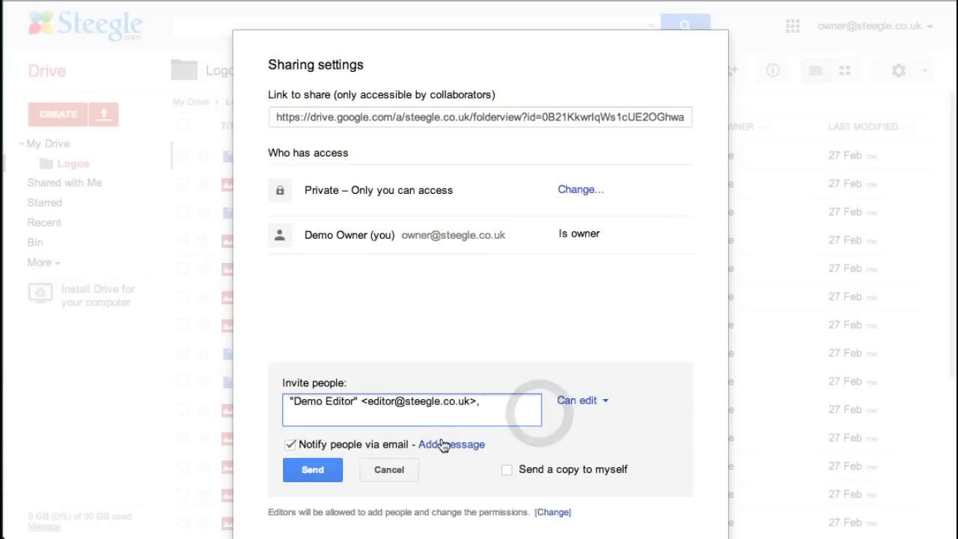
left_click(313, 470)
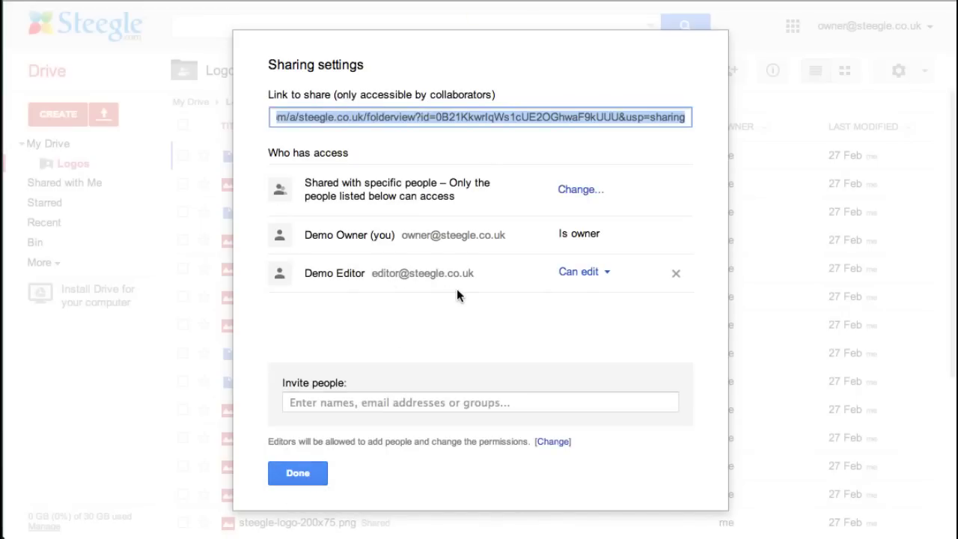
Step: Share the Logos folder with the viewer account as Can view, with email notification, and close the sharing settings
left_click(427, 402)
type("vie")
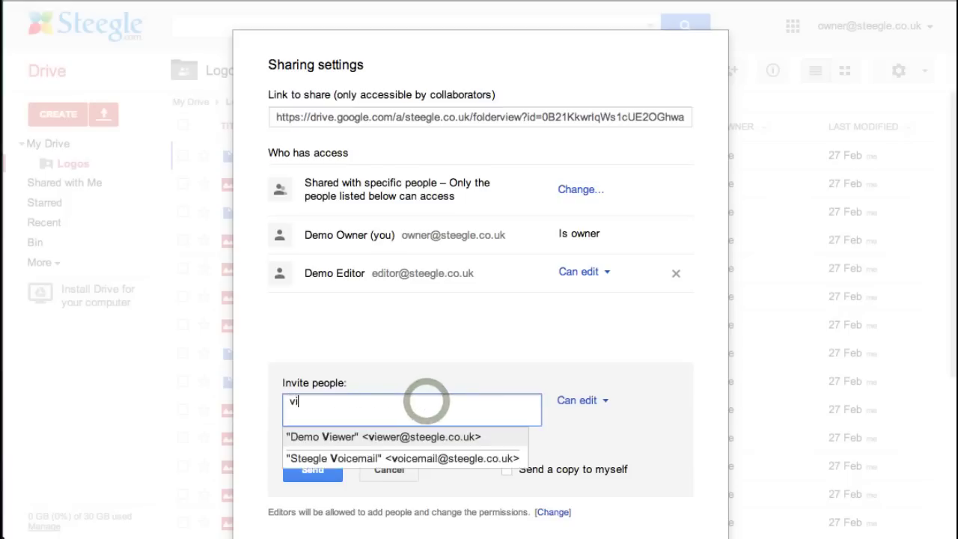
left_click(420, 439)
left_click(578, 401)
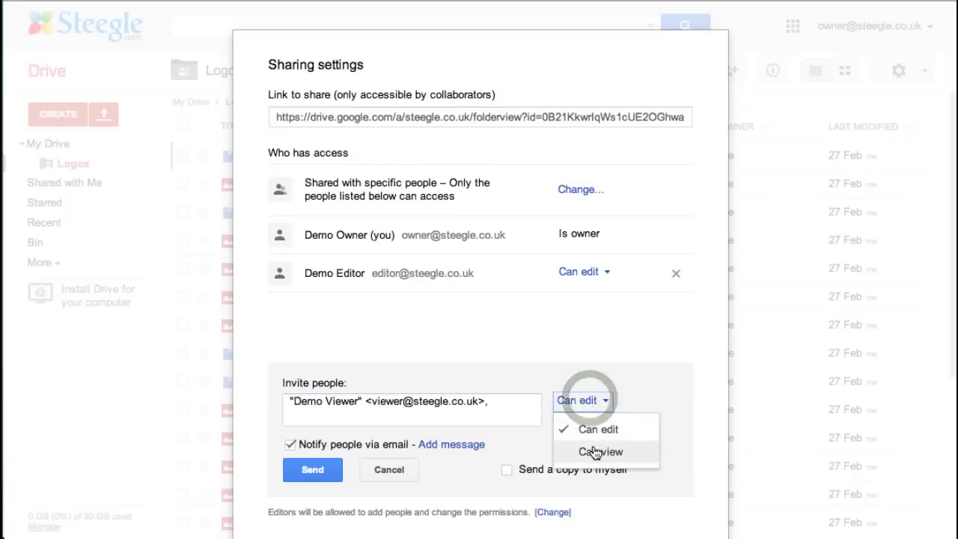
left_click(595, 449)
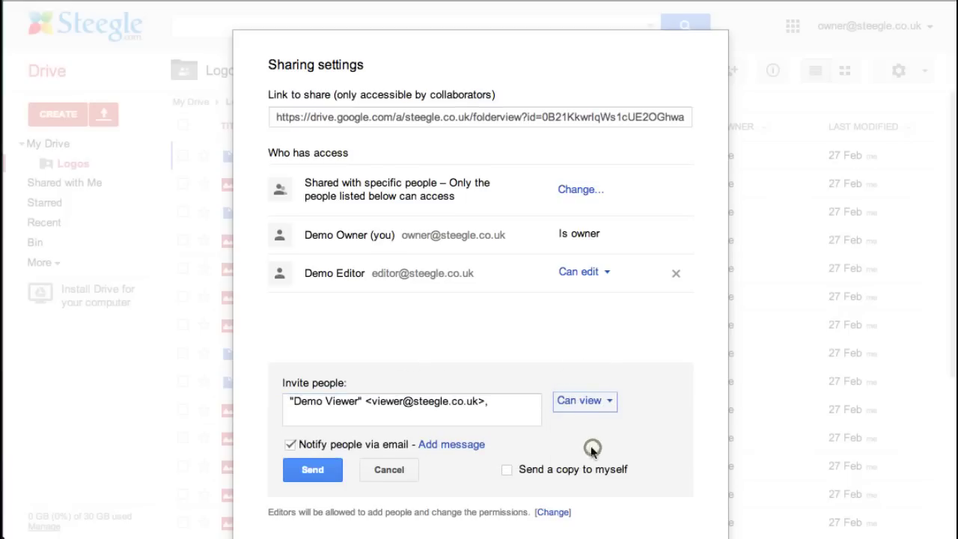
left_click(328, 469)
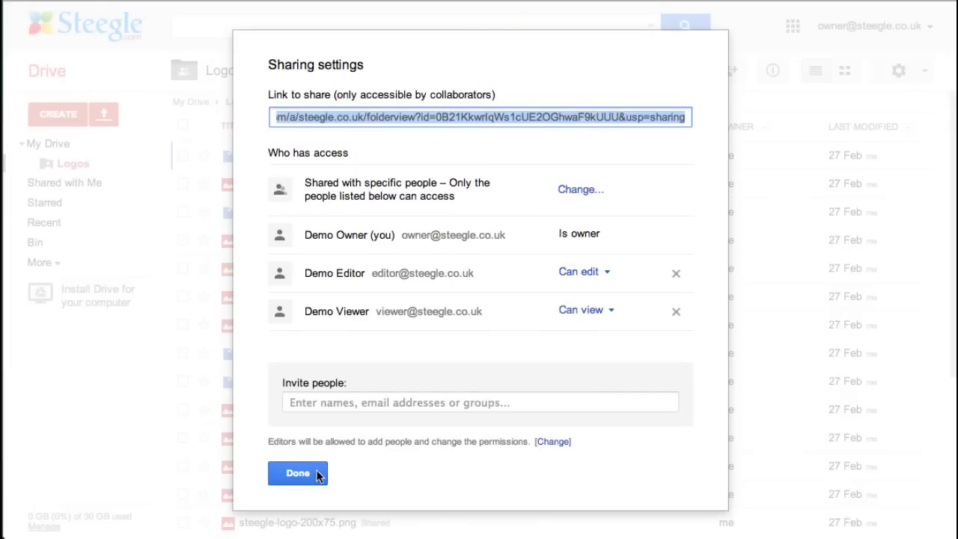
left_click(317, 470)
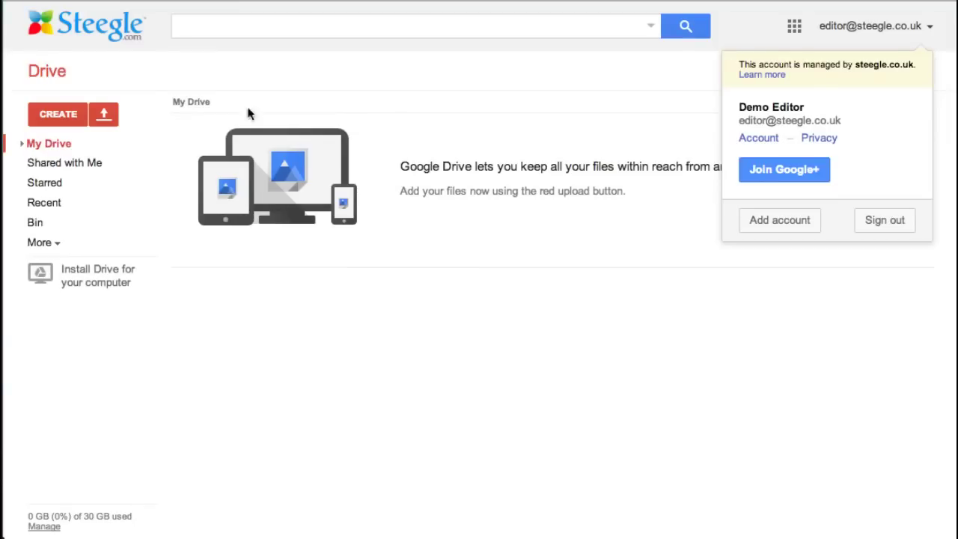
Step: In the editor's Drive, open the Logos folder from the files shared with this account and dismiss the Drive activity notice
left_click(84, 170)
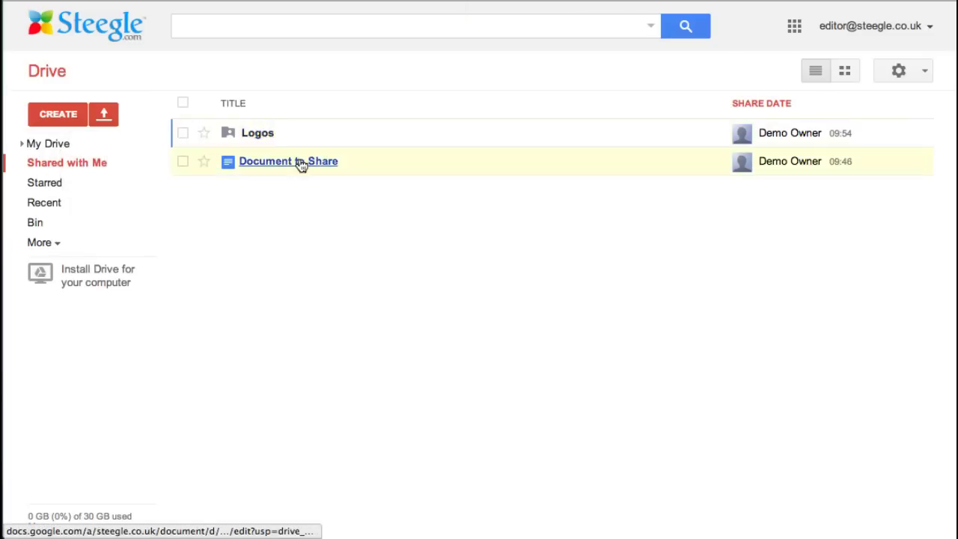
left_click(263, 134)
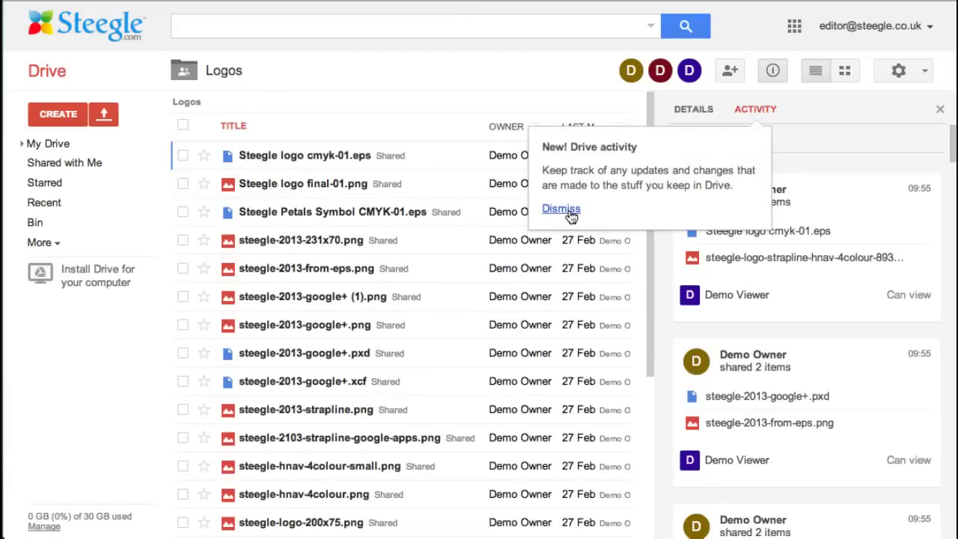
left_click(569, 212)
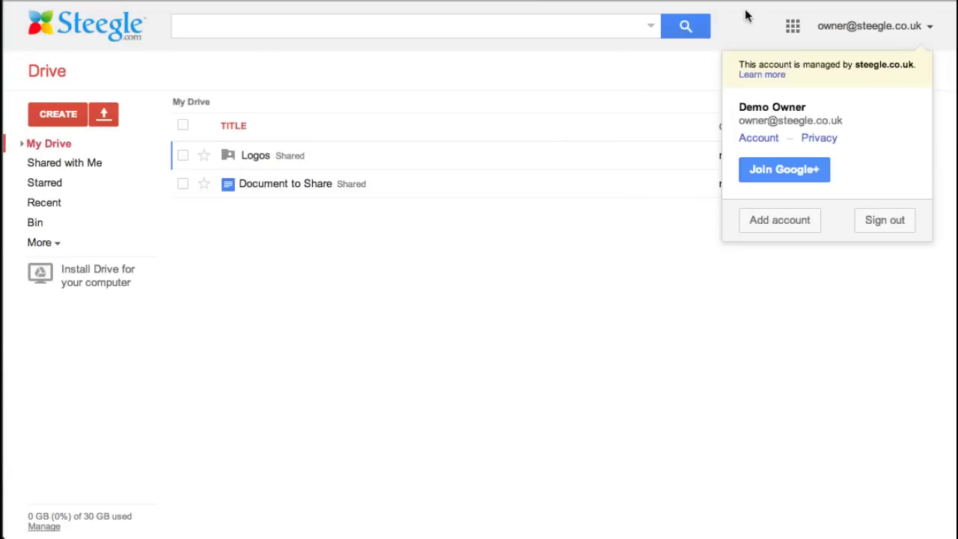
Step: In the owner's Drive, review who has access to Document to Share and close its sharing settings
left_click(624, 303)
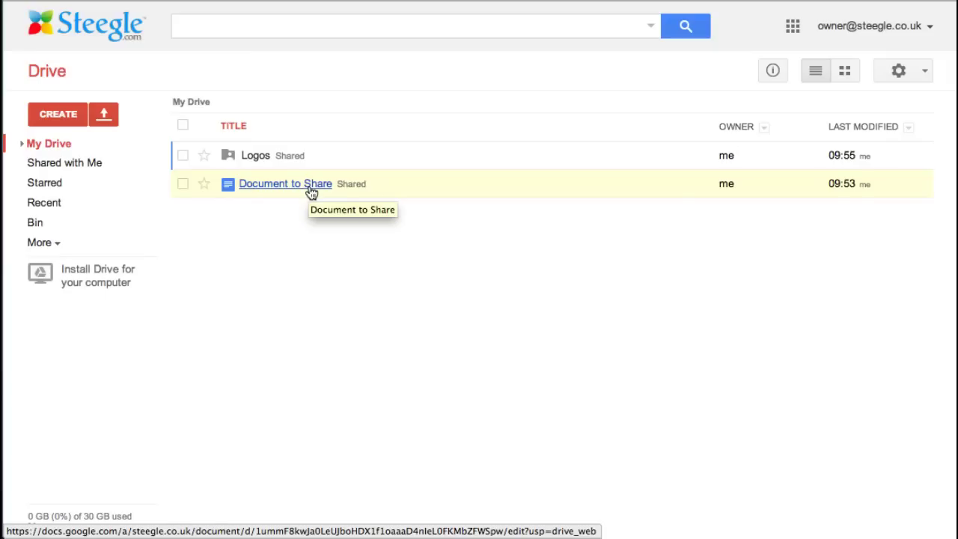
left_click(183, 184)
left_click(202, 72)
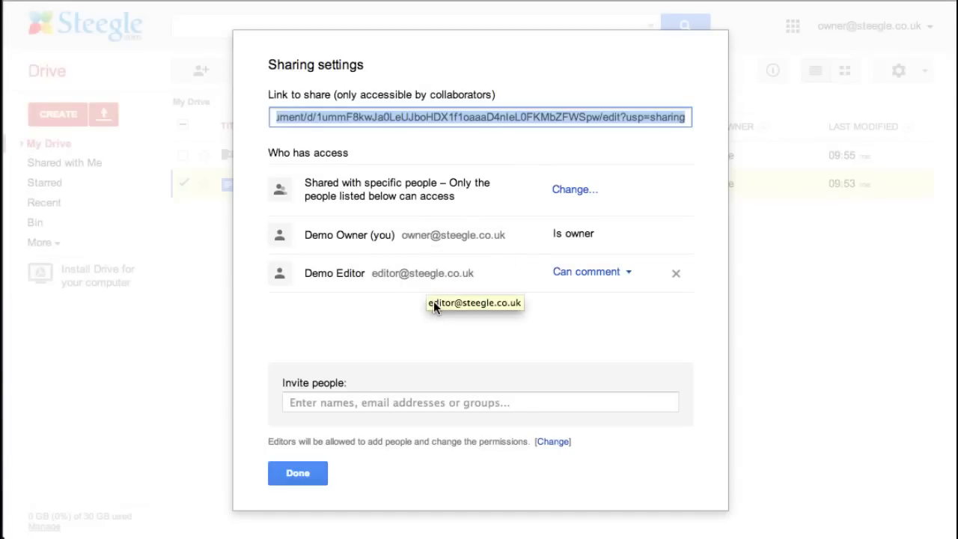
left_click(310, 475)
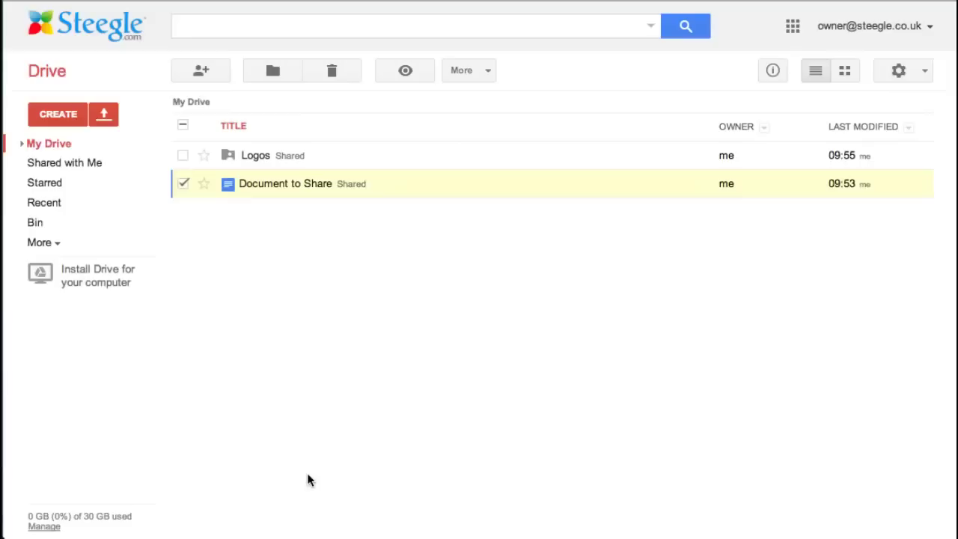
Step: Move Document to Share into the shared Logos folder and open its sharing settings there to check the inherited permissions
left_click_drag(280, 189, 259, 165)
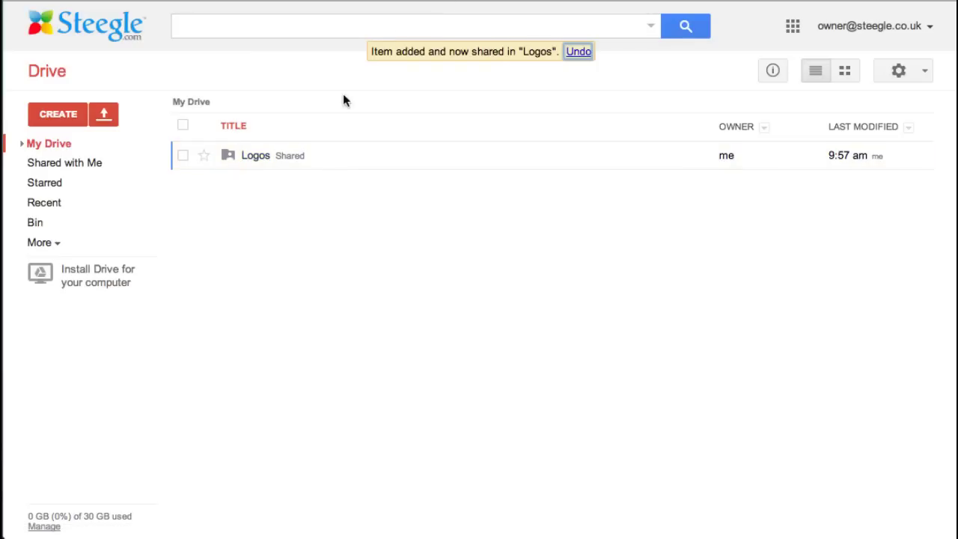
left_click(255, 156)
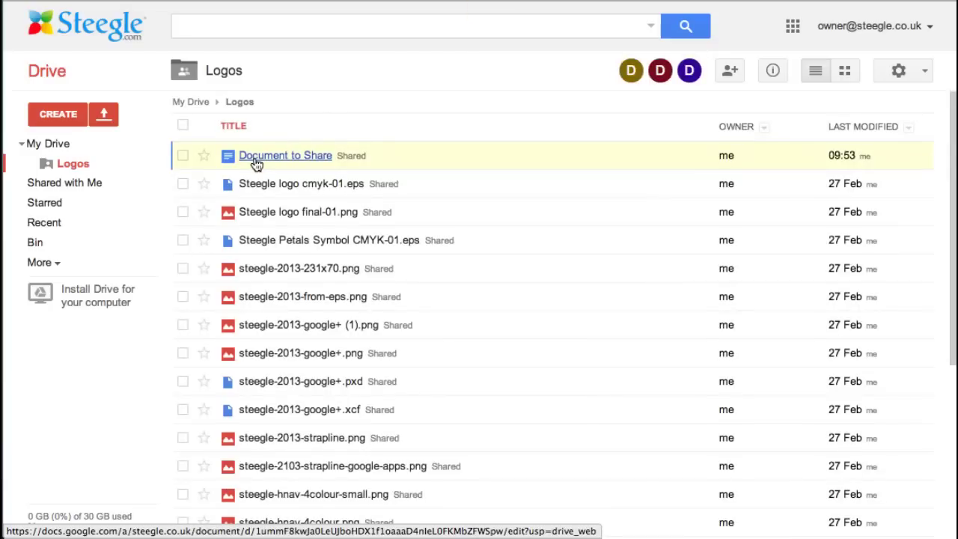
left_click(183, 156)
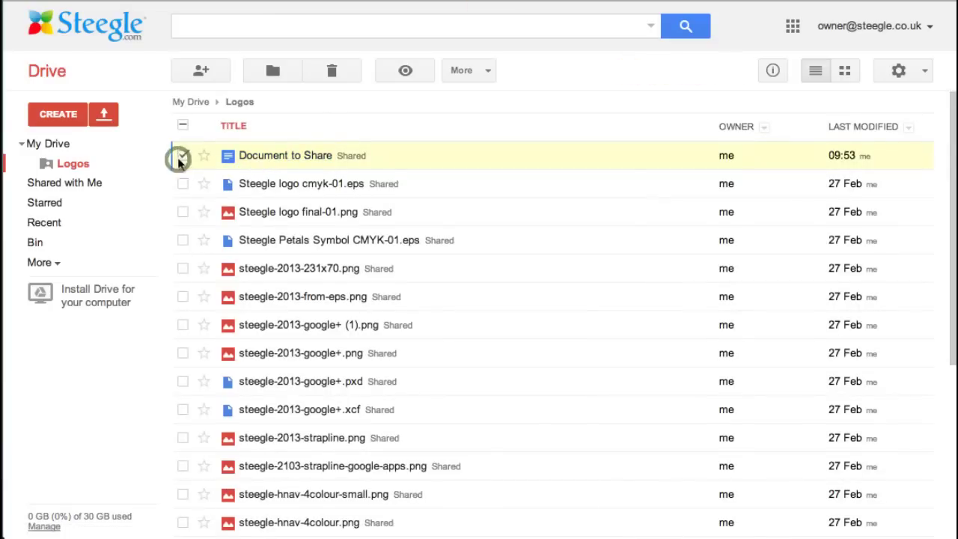
left_click(201, 73)
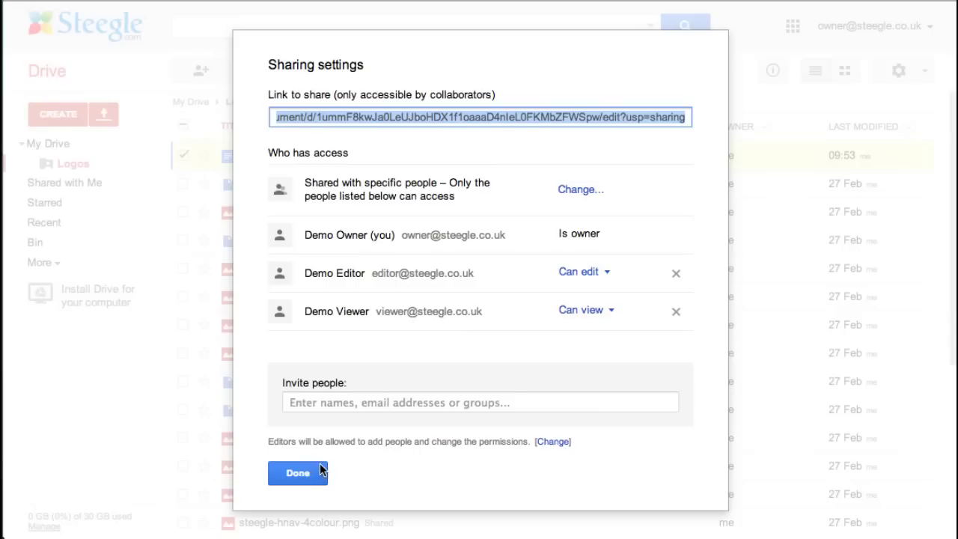
Step: Change the viewer account's permission on Document to Share to Can comment, save the change, and close the sharing settings
left_click(605, 313)
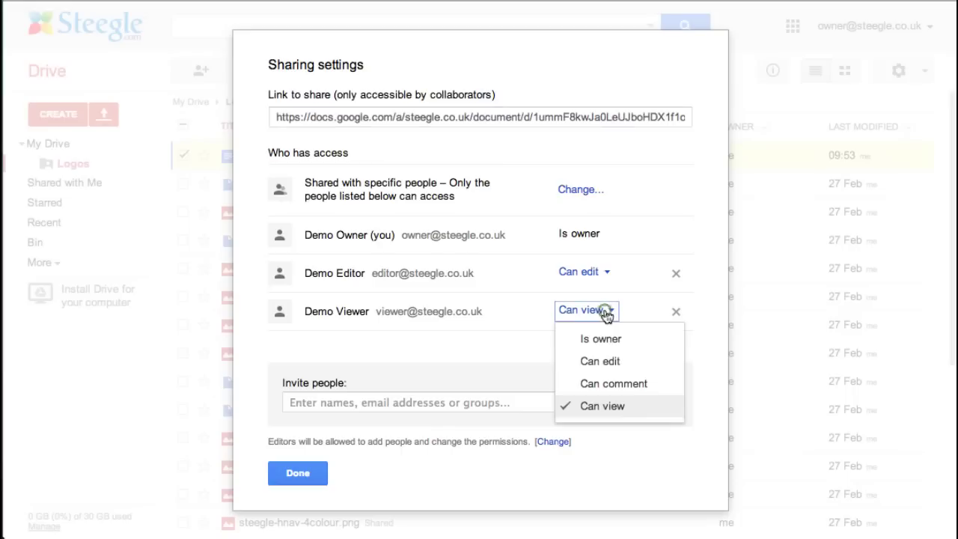
left_click(615, 383)
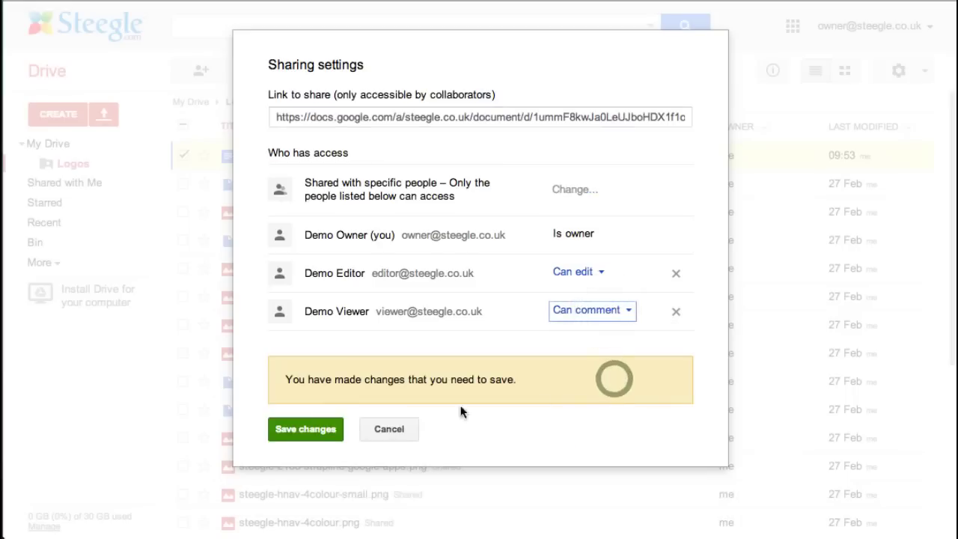
left_click(325, 434)
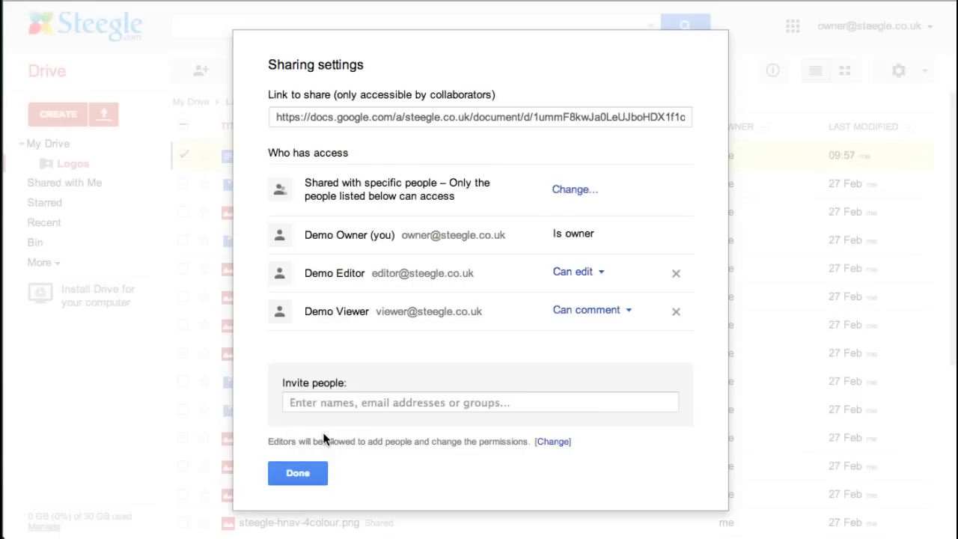
left_click(310, 473)
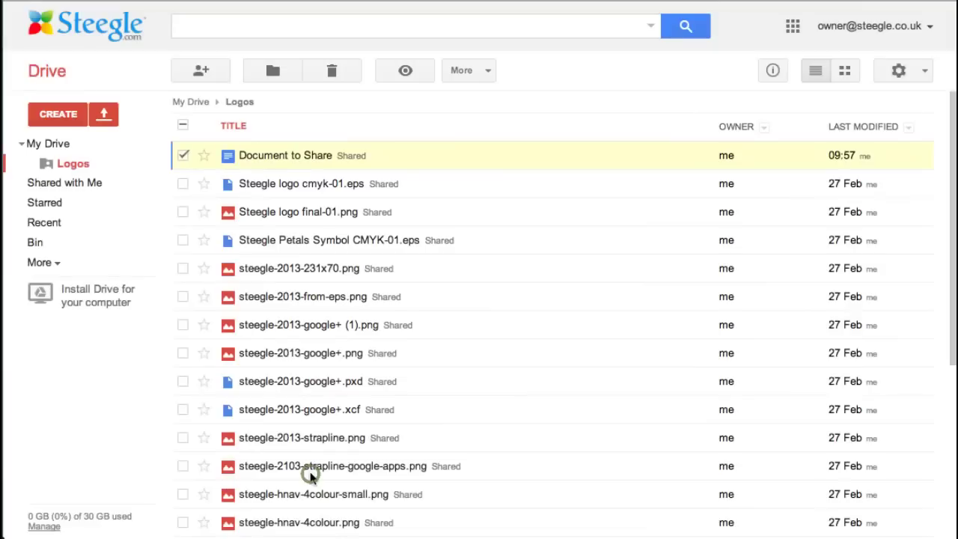
Step: Deselect Document to Share, review who has access to Steegle logo cmyk-01.eps, and close its sharing settings
left_click(182, 155)
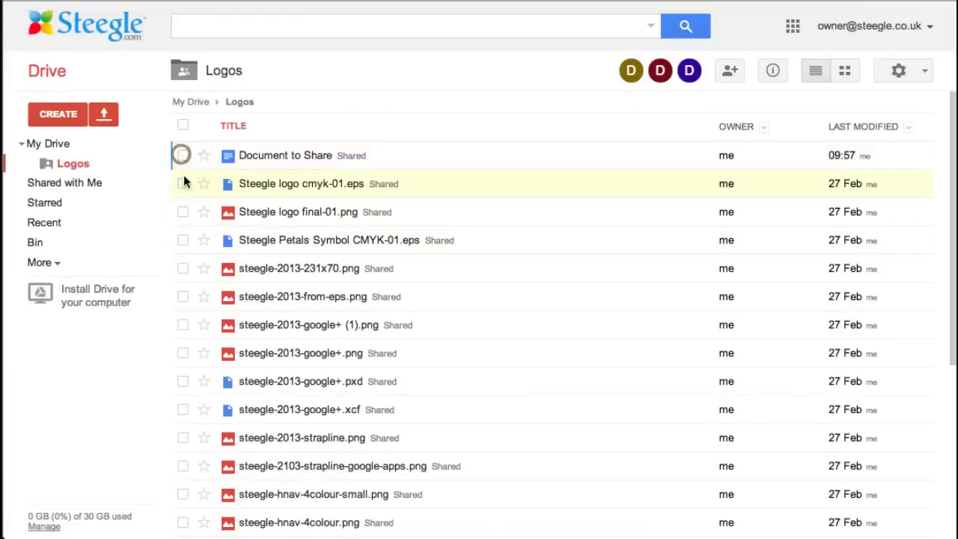
left_click(212, 72)
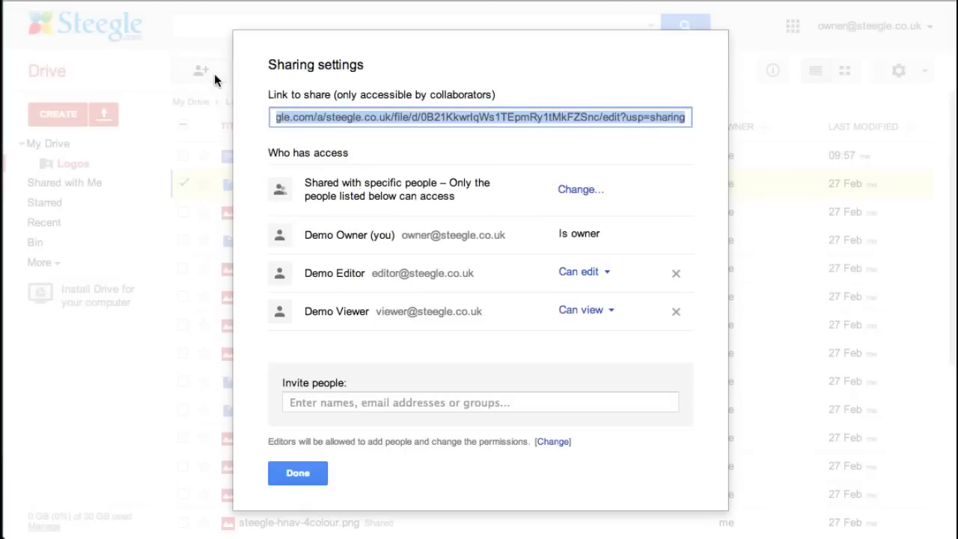
left_click(504, 309)
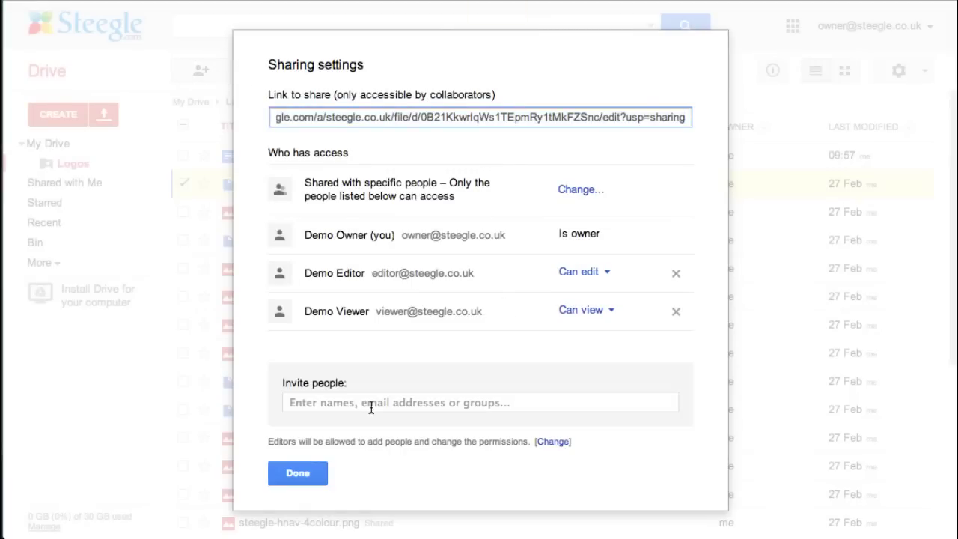
left_click(299, 473)
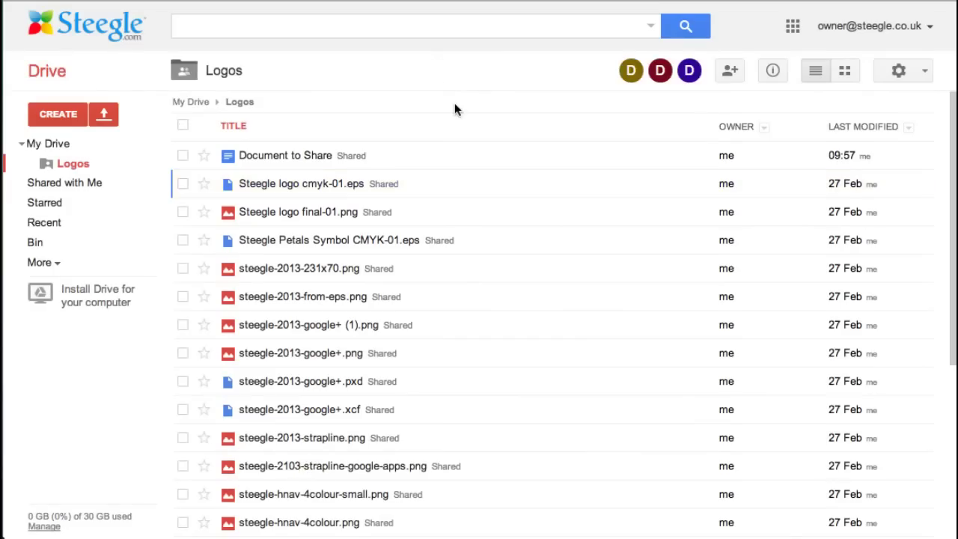
Step: Move Document to Share out of the shared Logos folder into My Drive and confirm the move
left_click_drag(293, 154, 59, 145)
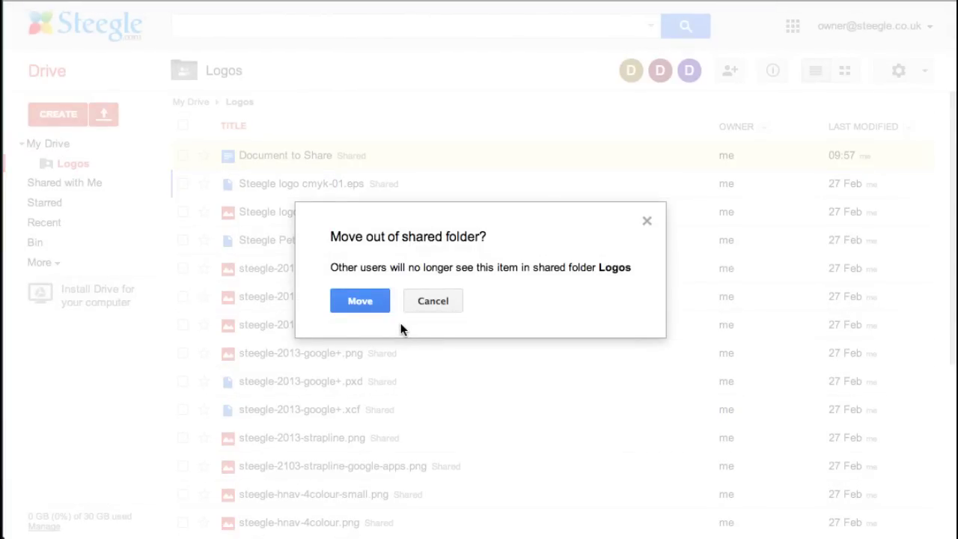
left_click(375, 307)
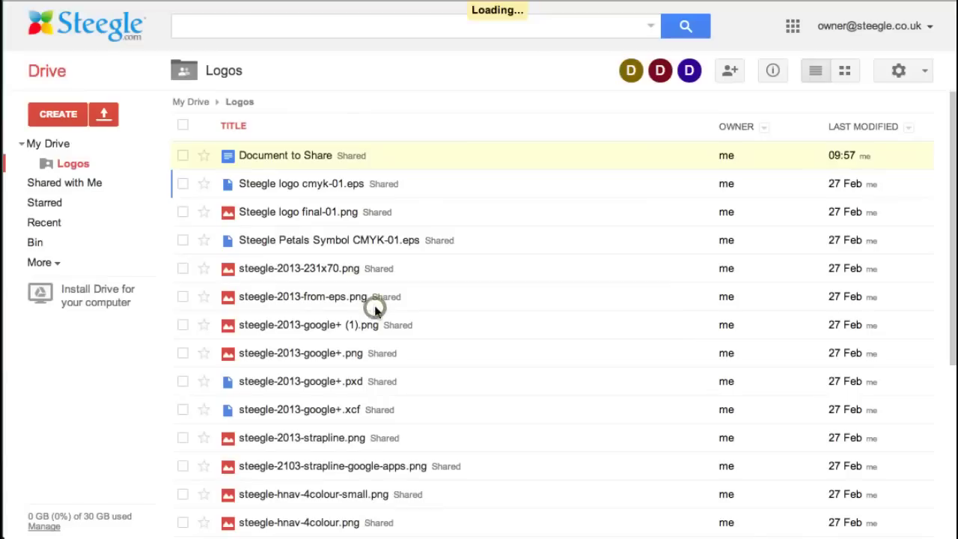
Step: In My Drive, check who has access to the moved Document to Share and close its sharing settings
left_click(66, 146)
left_click(182, 184)
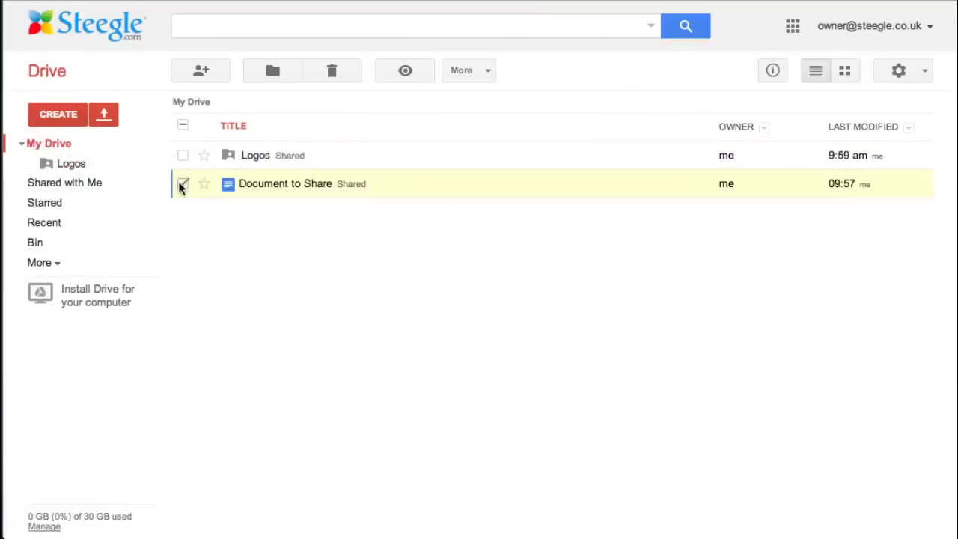
left_click(200, 71)
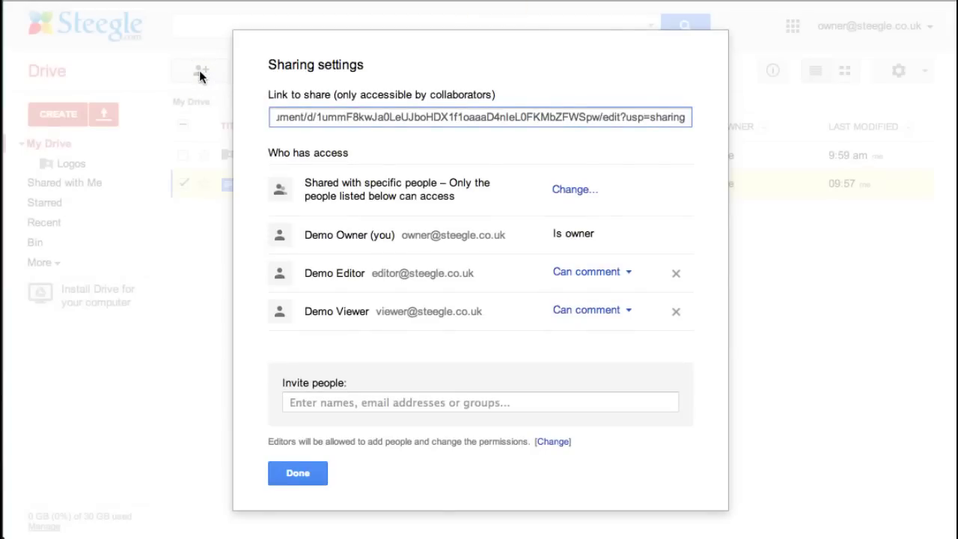
left_click(303, 473)
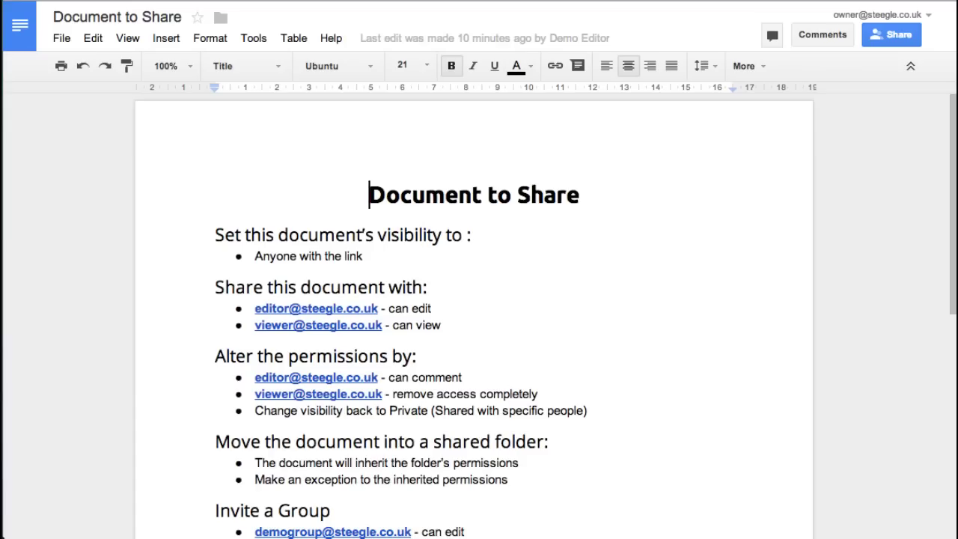
Step: In the owner's open Document to Share, copy the group's email address listed under Invite a Group
scroll(626, 251, "down", 2)
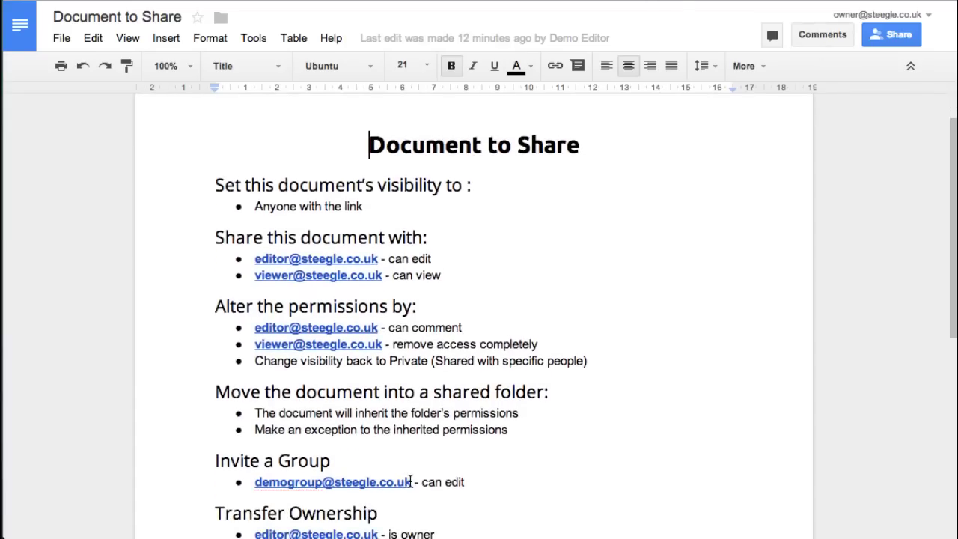
left_click_drag(412, 482, 259, 482)
key("super+c")
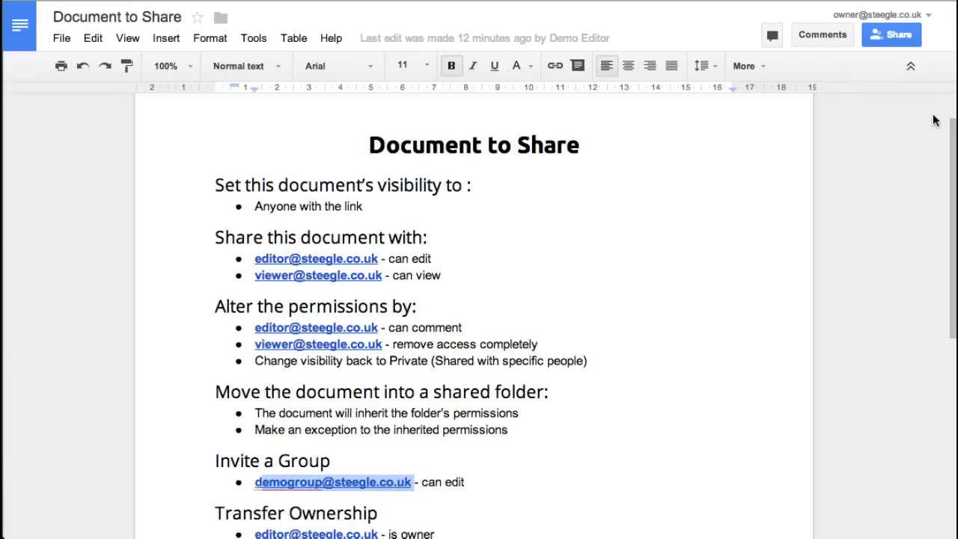
Step: Remove the editor and viewer accounts from the document's sharing settings and save the changes
left_click(891, 37)
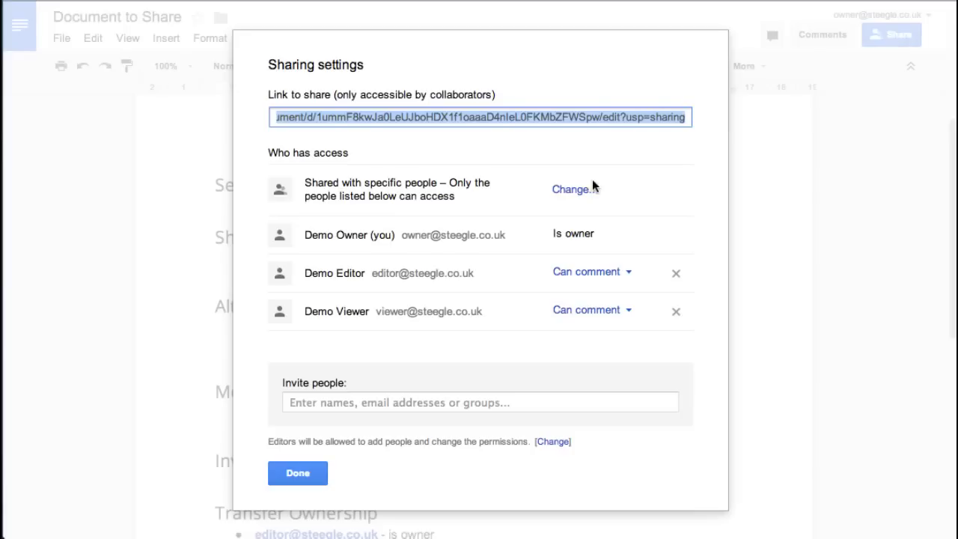
left_click(676, 275)
left_click(677, 310)
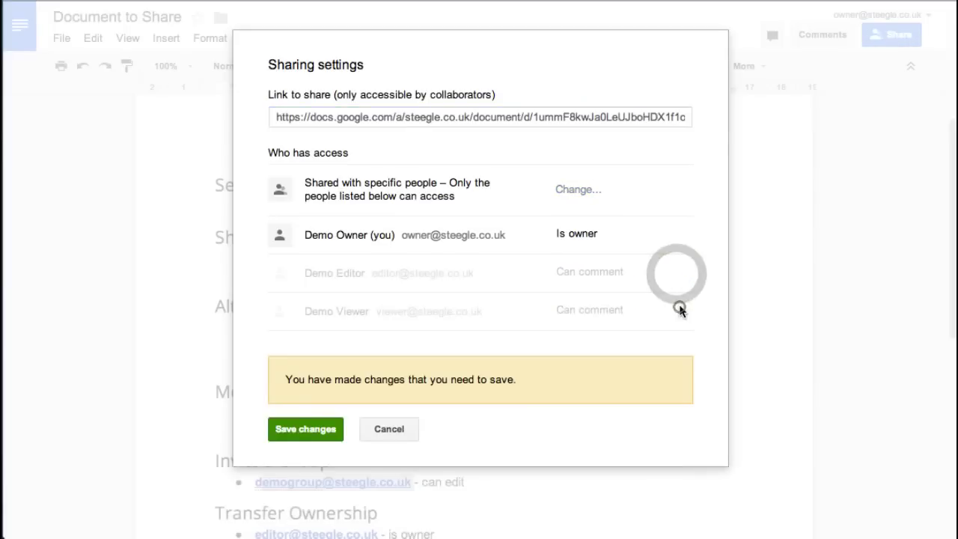
left_click(314, 431)
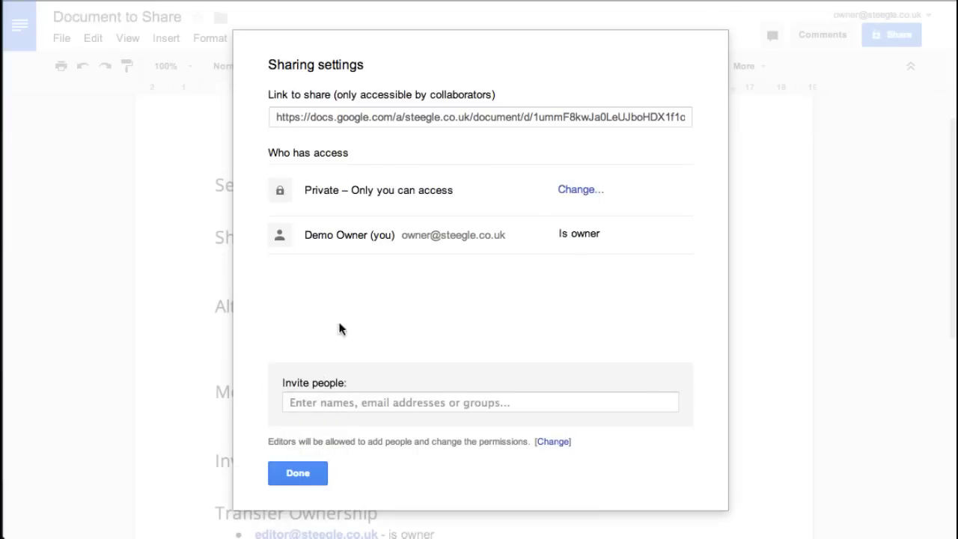
Step: Invite Demo Group to the document as Can edit with email notification, completing the pasted group address with its missing first letter
left_click(412, 409)
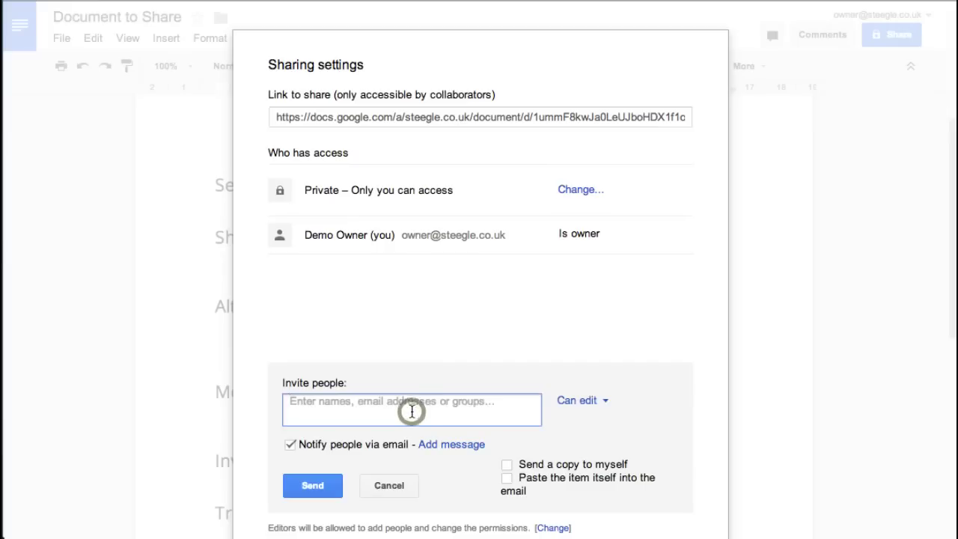
key("super+v")
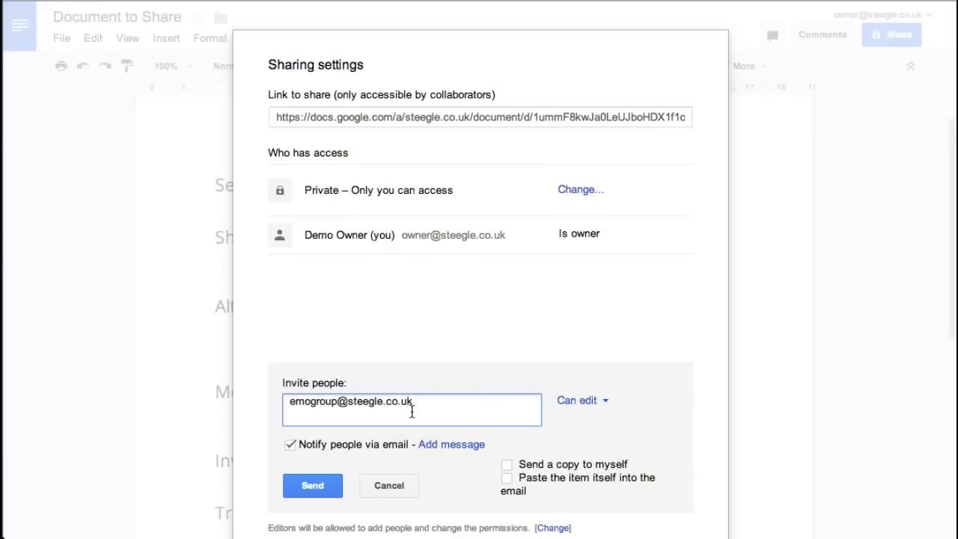
left_click(289, 402)
type("d")
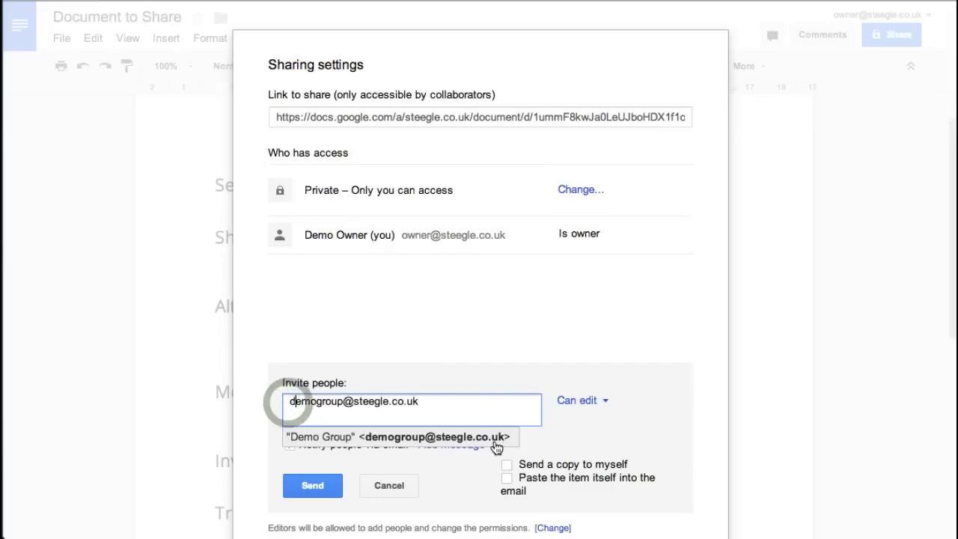
left_click(496, 444)
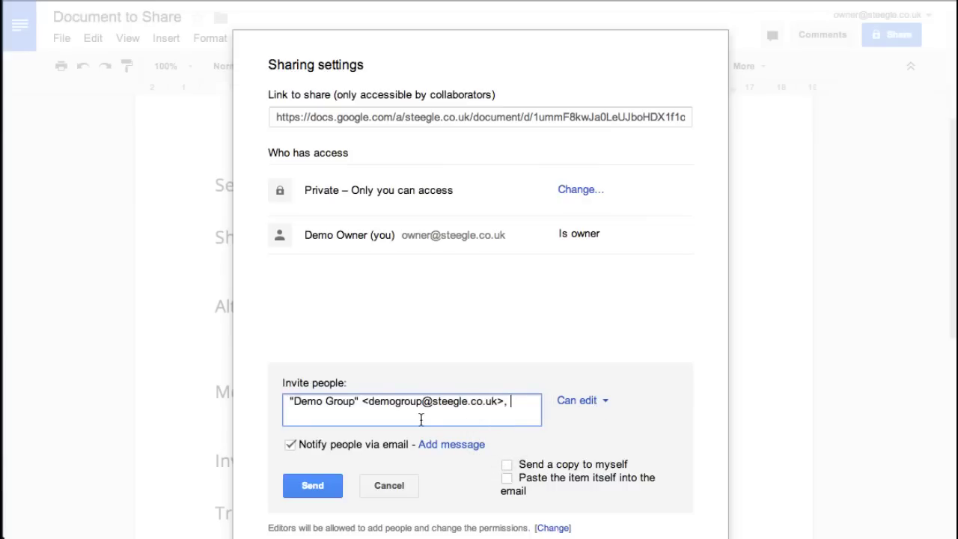
left_click(320, 488)
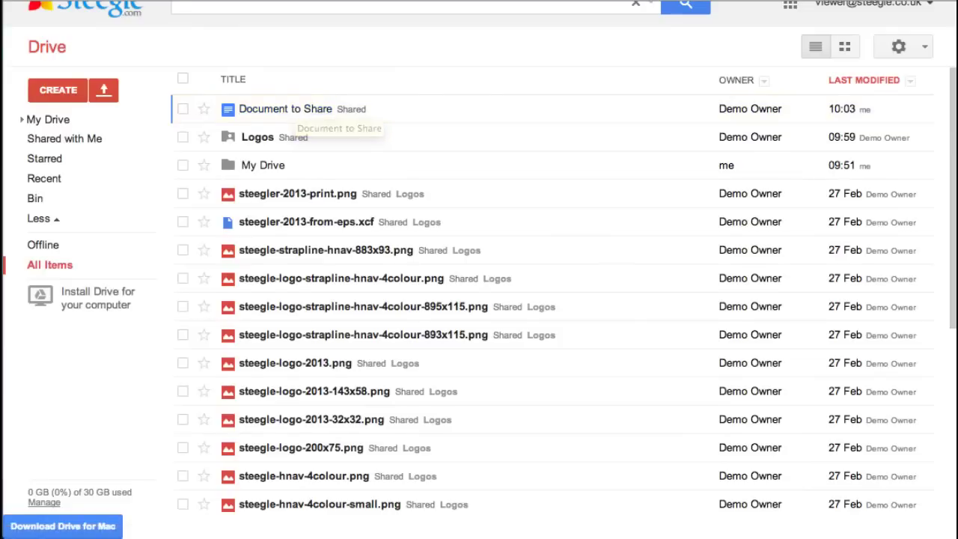
Step: In the viewer's Drive, open Document to Share and test editing by adding "edit" after "Anyone with the link" and deleting it again
left_click(300, 110)
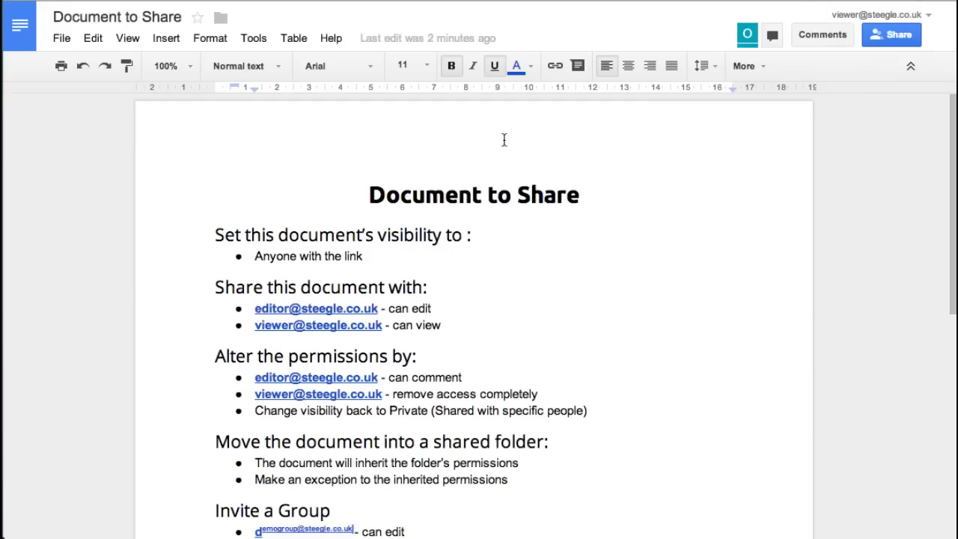
left_click(433, 250)
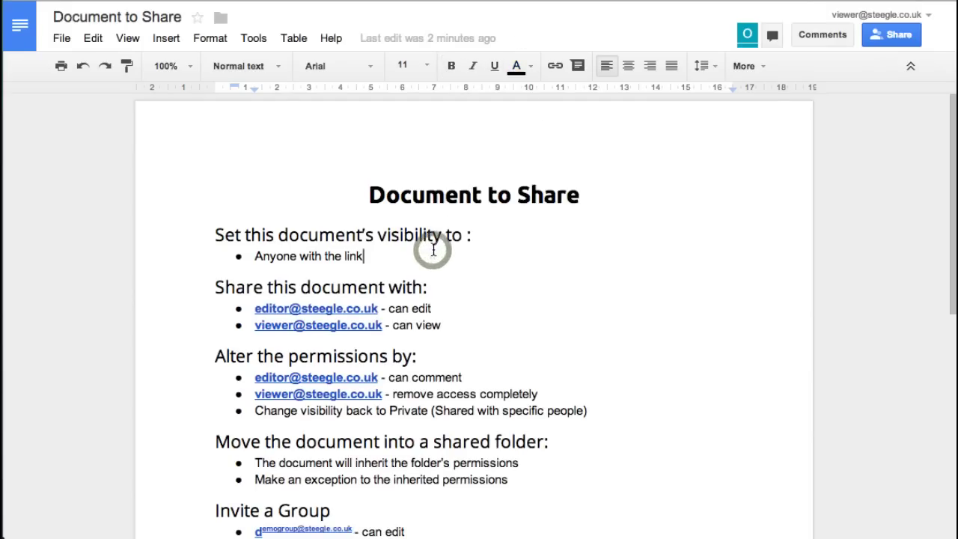
type("edit")
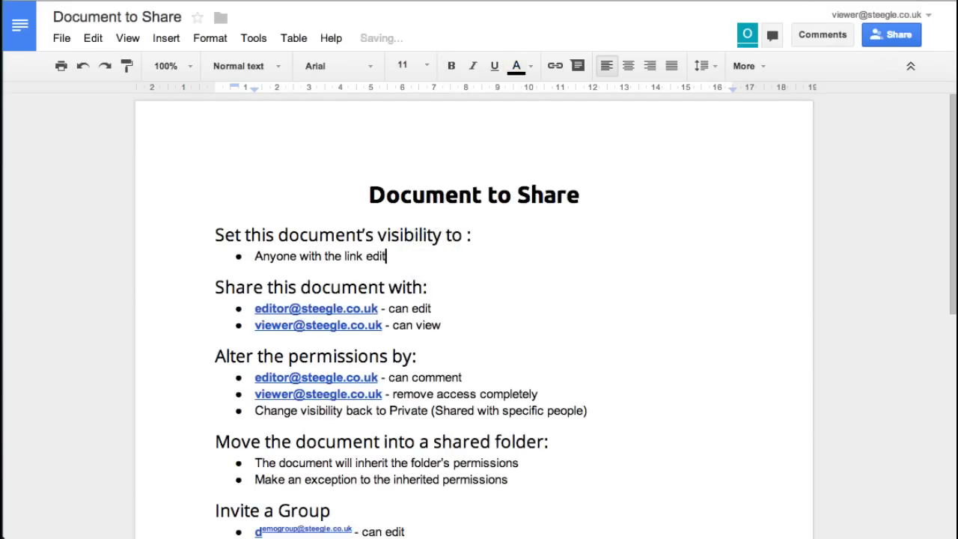
key("BackSpace")
key("BackSpace")
key("BackSpace")
key("BackSpace")
key("BackSpace")
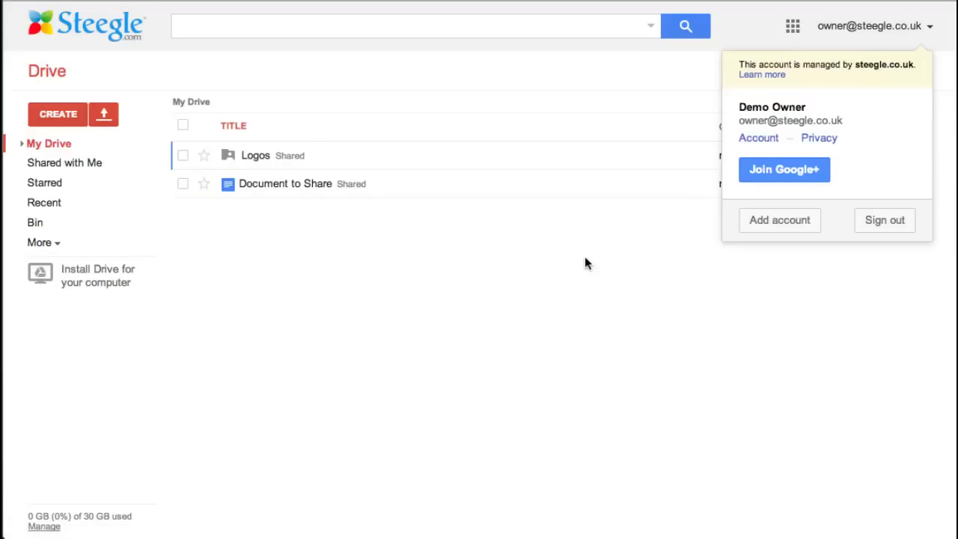
Step: In the owner's Drive, share the Logos folder with Demo Group as Can view with email notification, review the access list, and close it
left_click(184, 155)
left_click(215, 71)
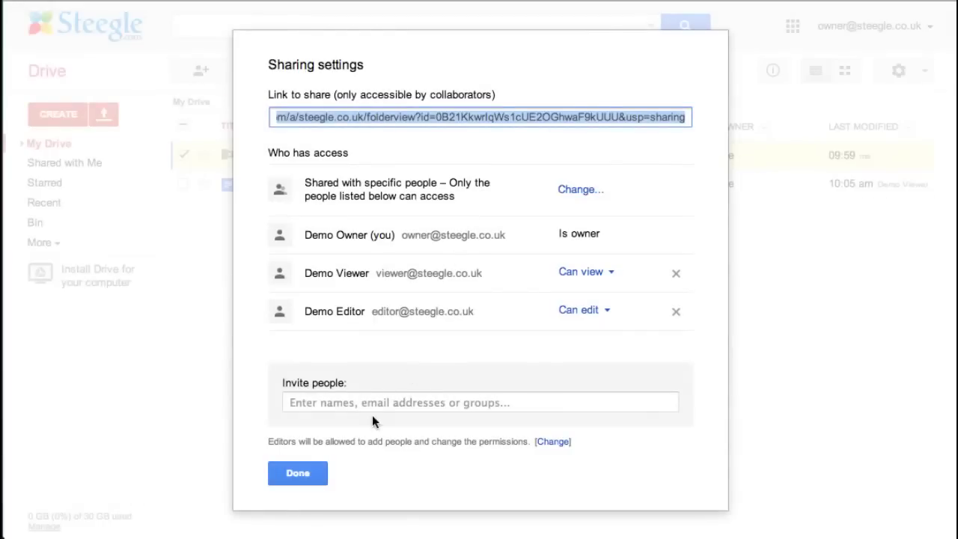
left_click(368, 403)
key("ctrl+v")
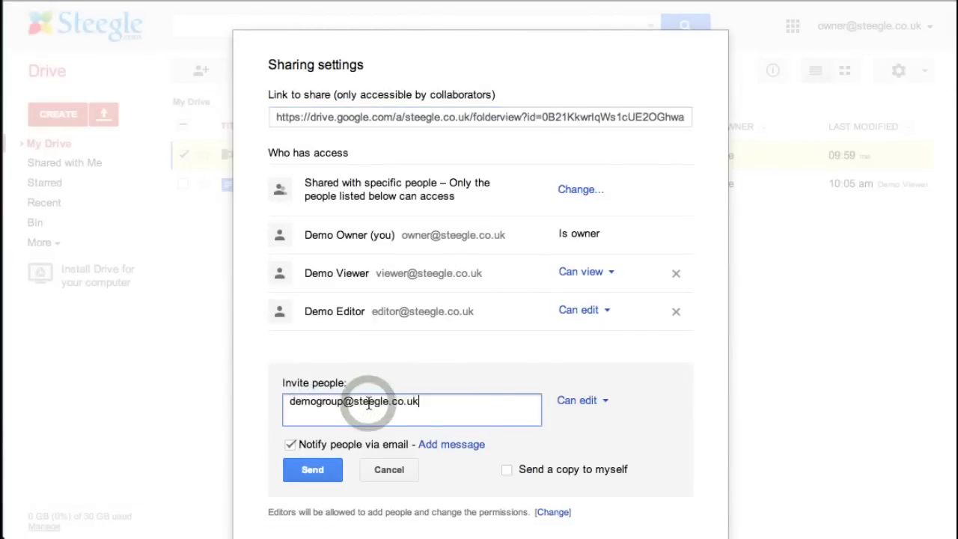
left_click(609, 405)
left_click(609, 452)
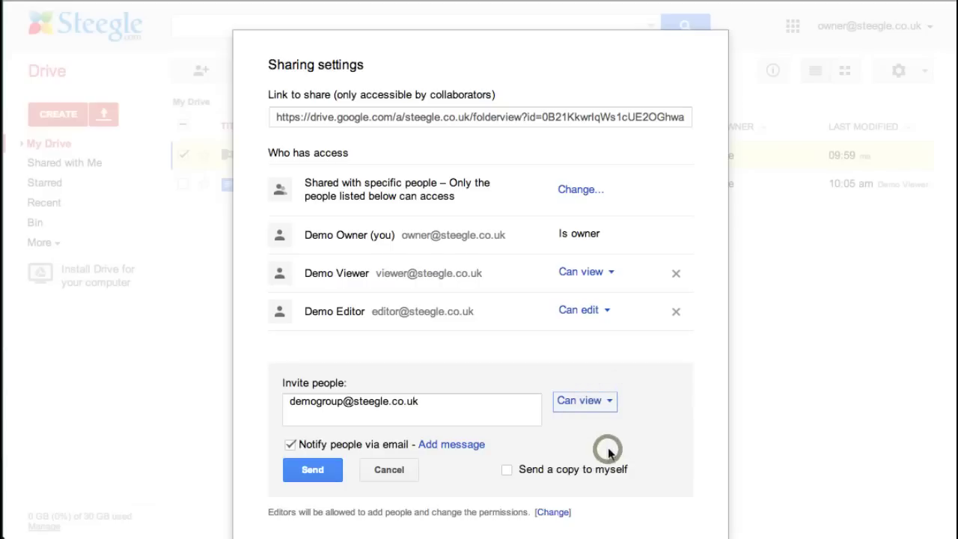
left_click(313, 472)
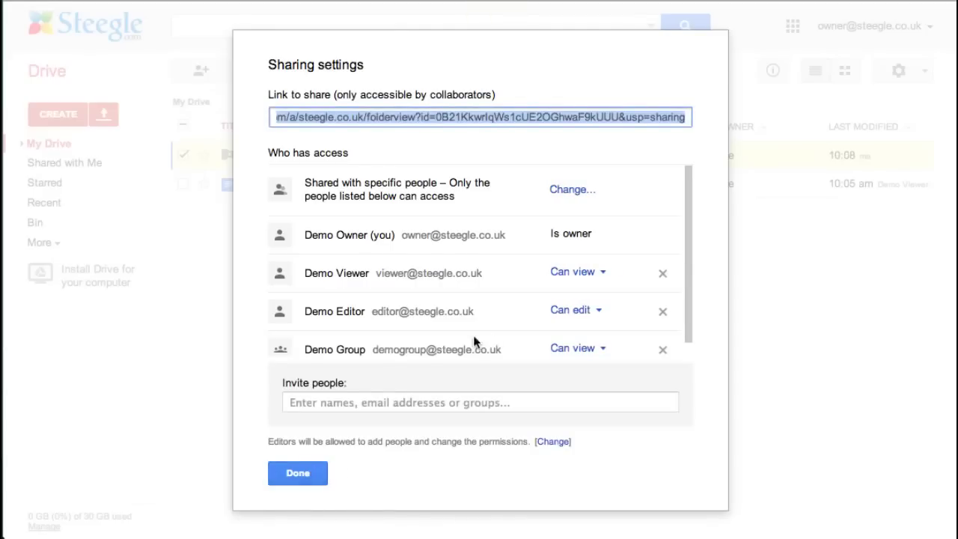
scroll(511, 332, "down", 1)
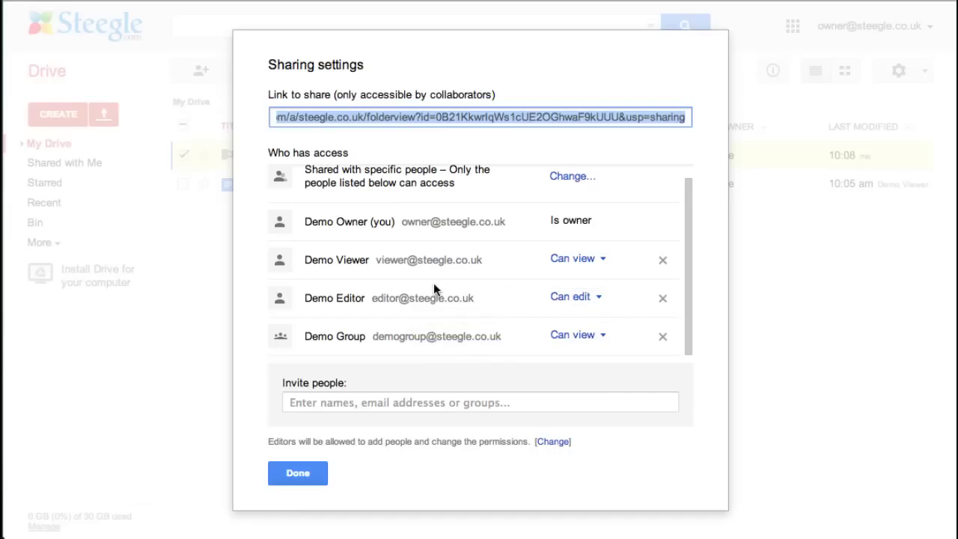
left_click(310, 472)
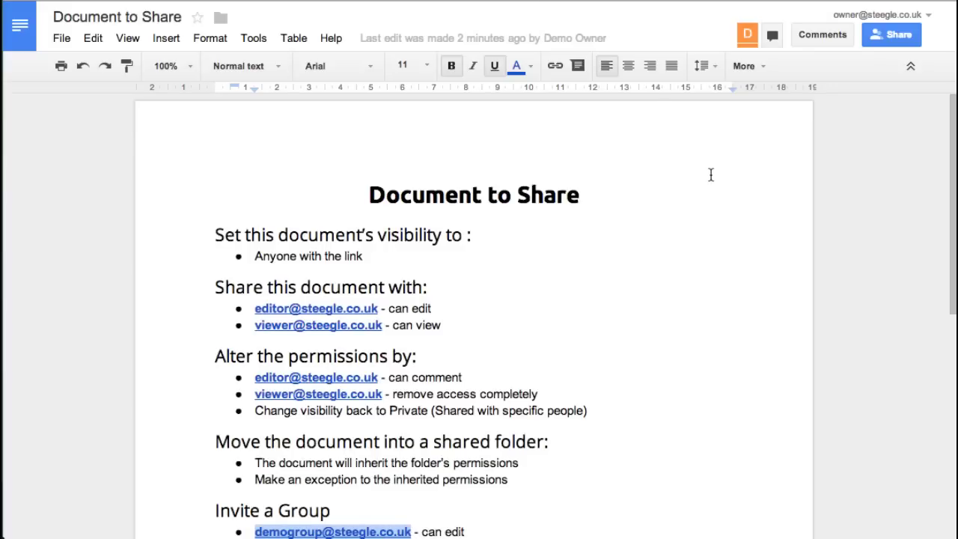
Step: Invite the editor account to Document to Share with Can edit access and email notification
left_click(891, 34)
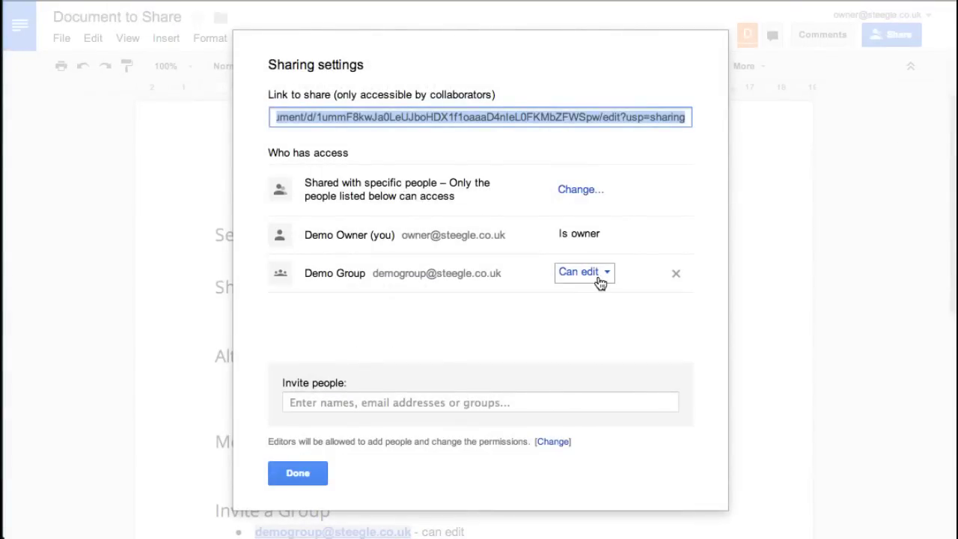
left_click(487, 404)
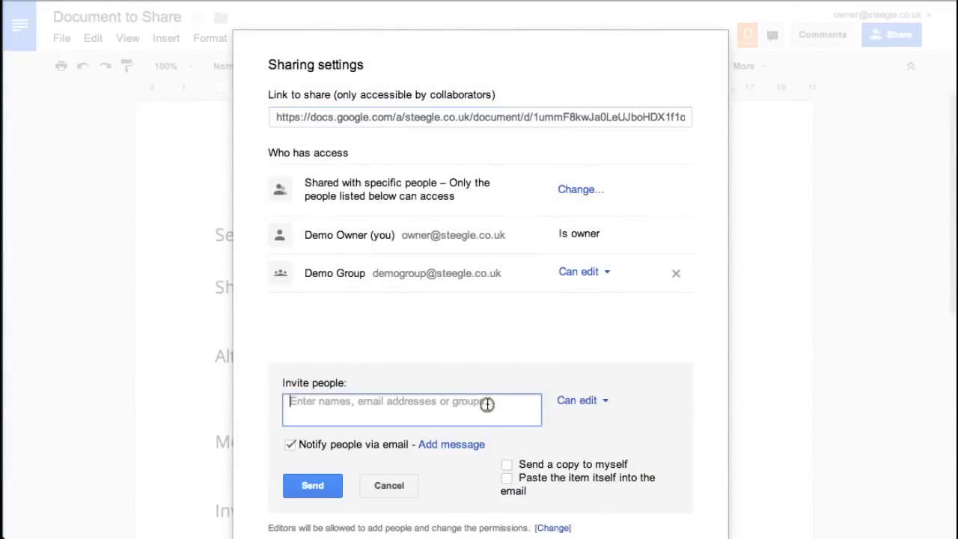
type("ed")
left_click(451, 454)
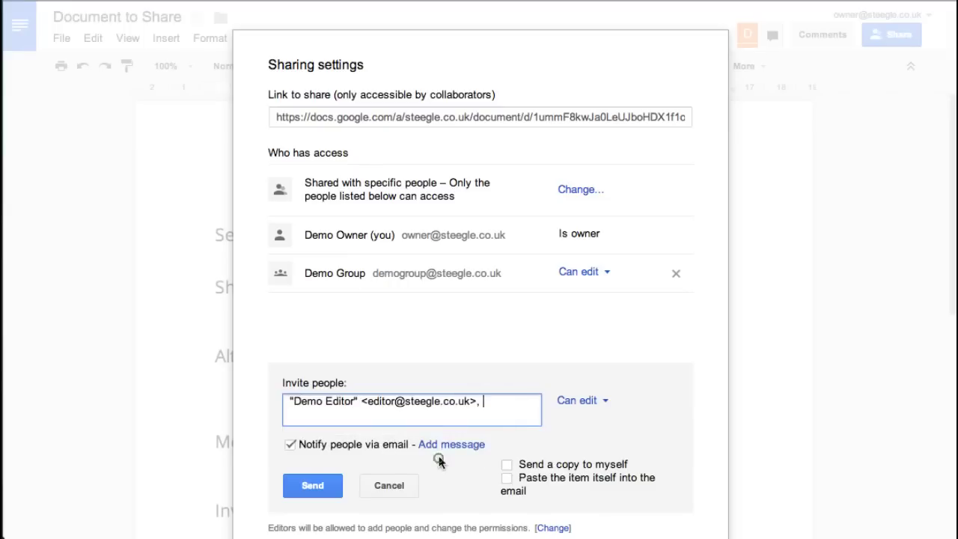
left_click(581, 402)
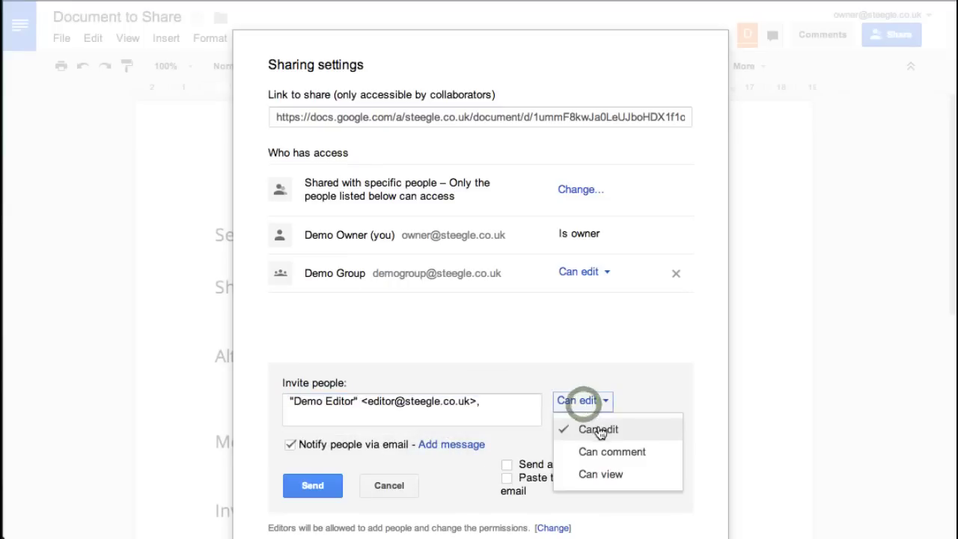
left_click(599, 429)
left_click(323, 486)
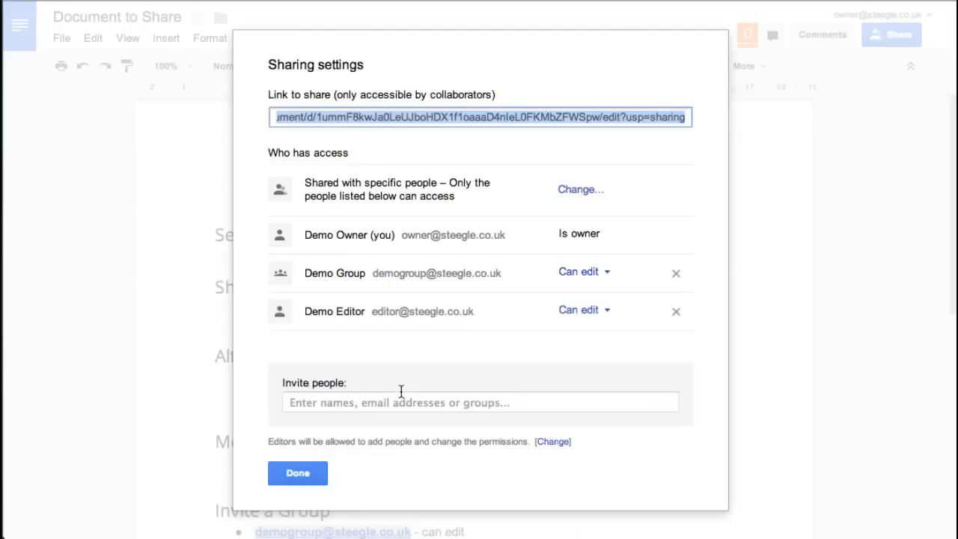
Step: Transfer ownership of the document to the editor account by setting its access to Is owner, and save the changes
left_click(603, 315)
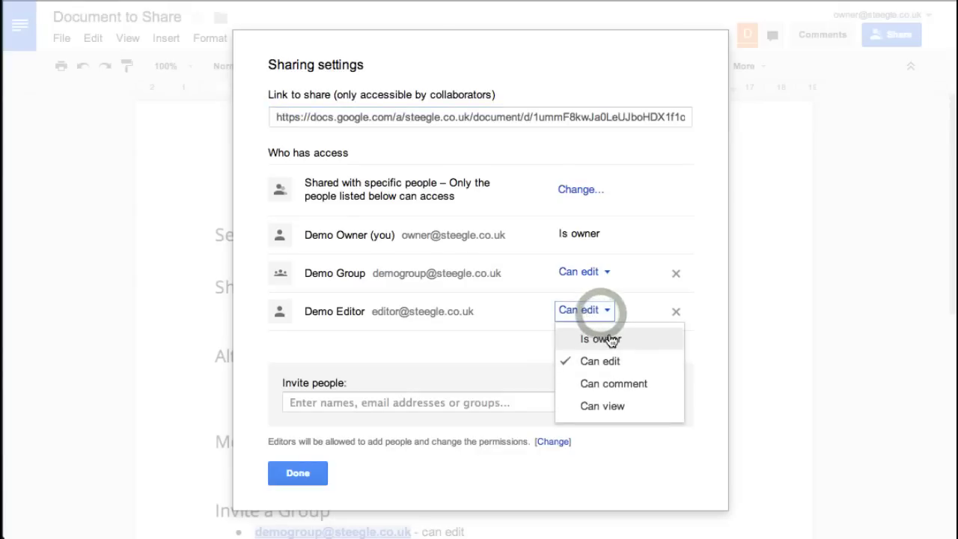
left_click(608, 338)
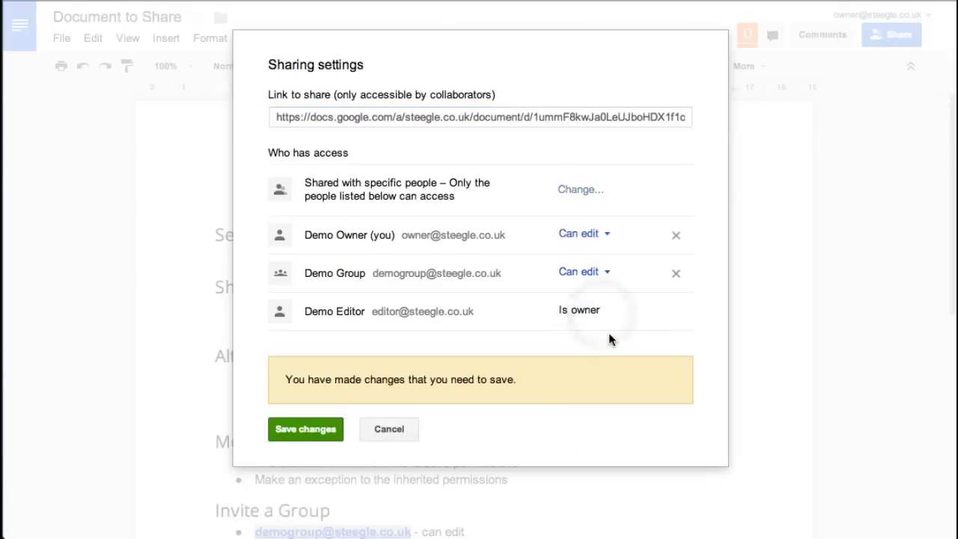
left_click(310, 431)
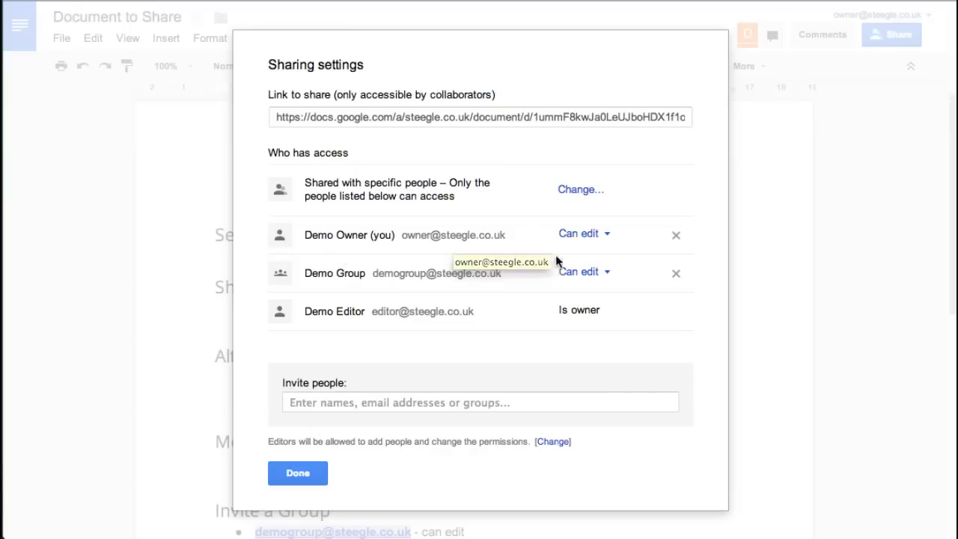
Step: Check the access levels offered for the original owner's account without changing them, and close the sharing settings
left_click(584, 238)
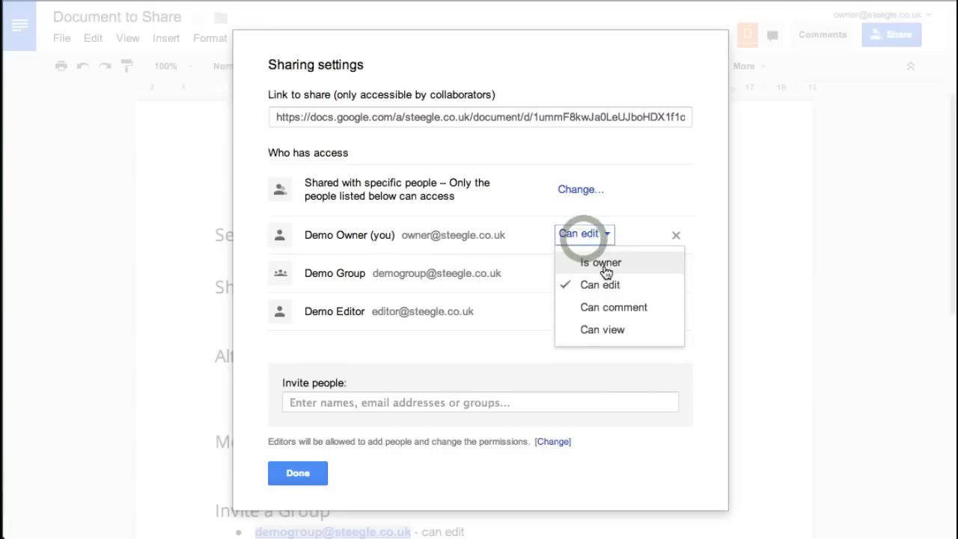
left_click(492, 329)
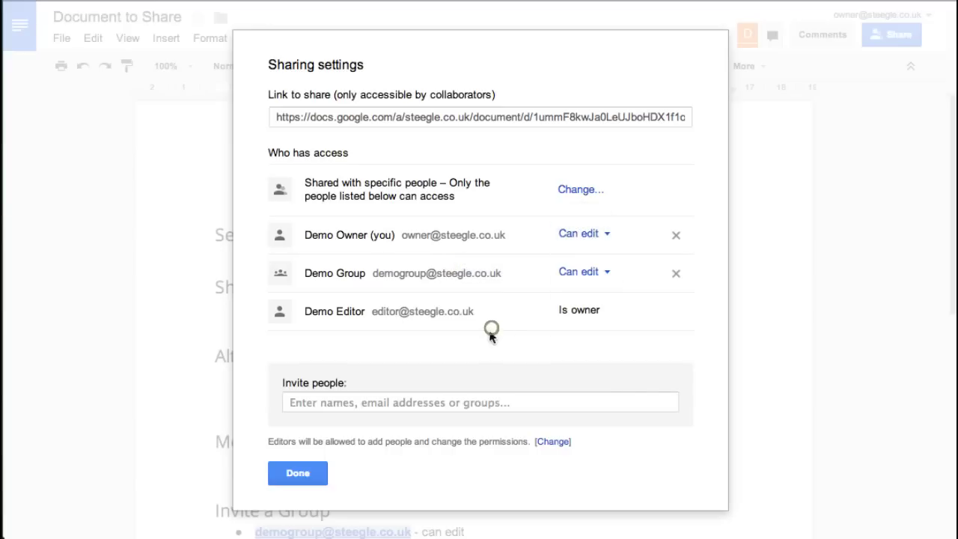
left_click(316, 485)
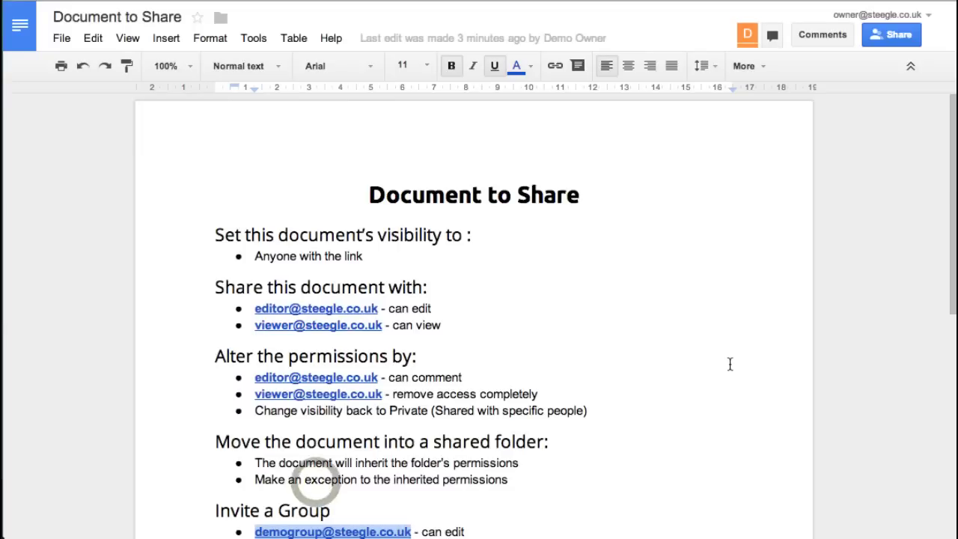
Step: Reopen the document's sharing settings to see whether the original owner's account can still reclaim ownership, and close them
left_click(896, 38)
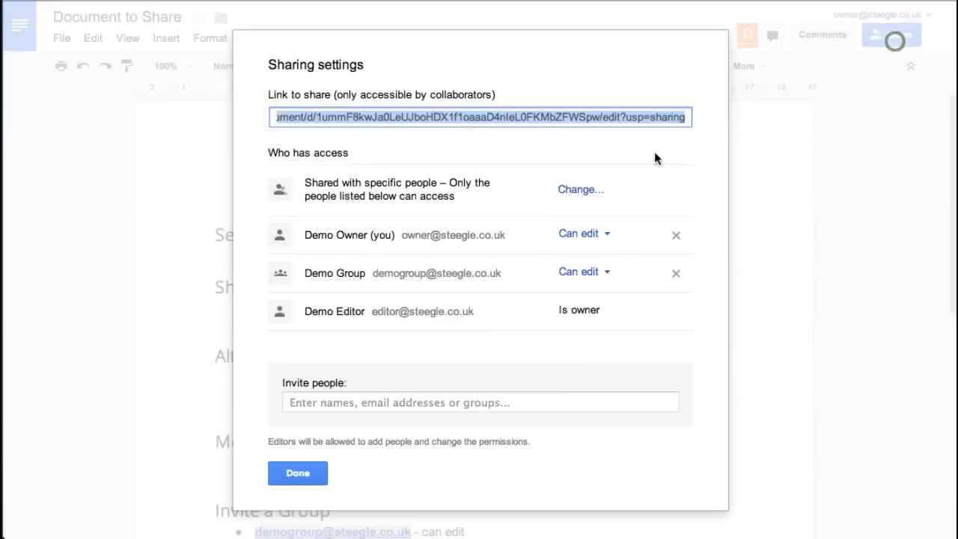
left_click(595, 237)
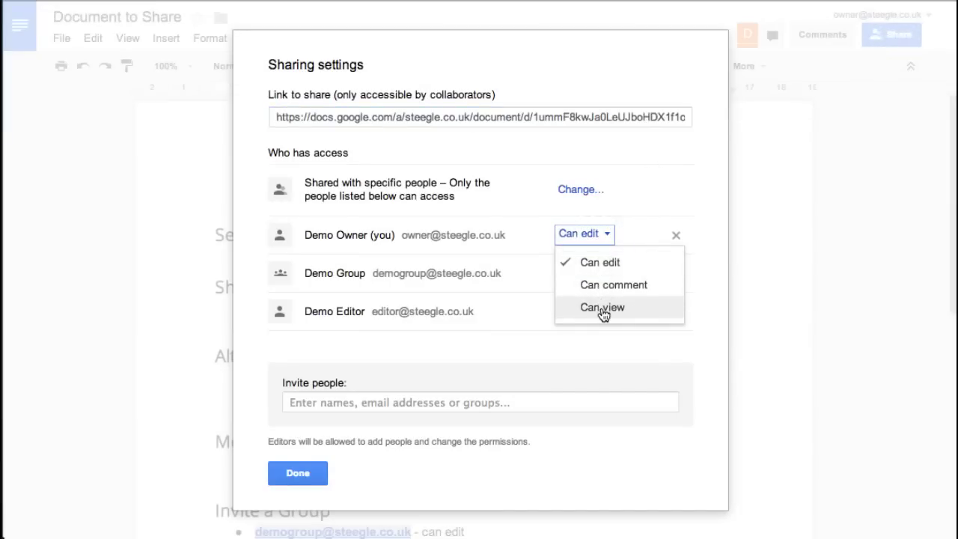
left_click(531, 328)
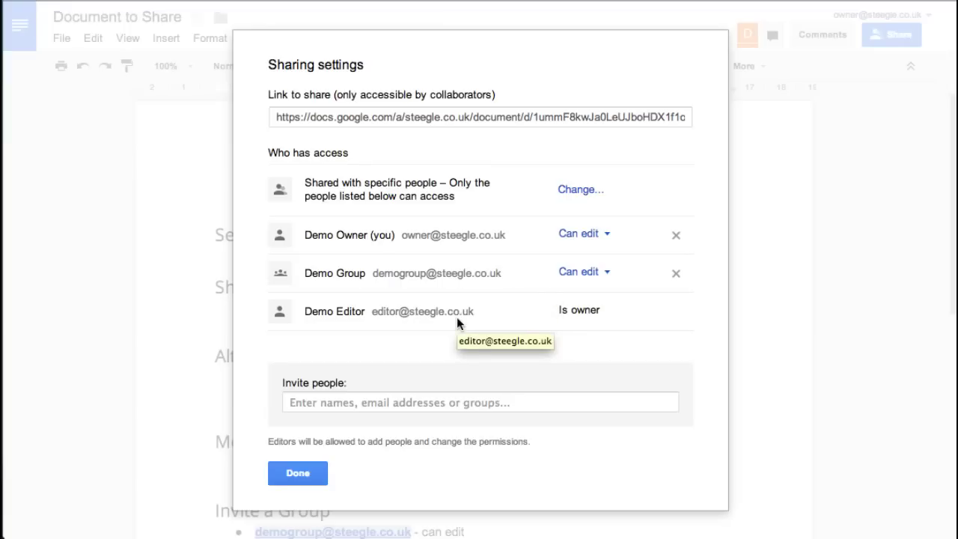
left_click(309, 473)
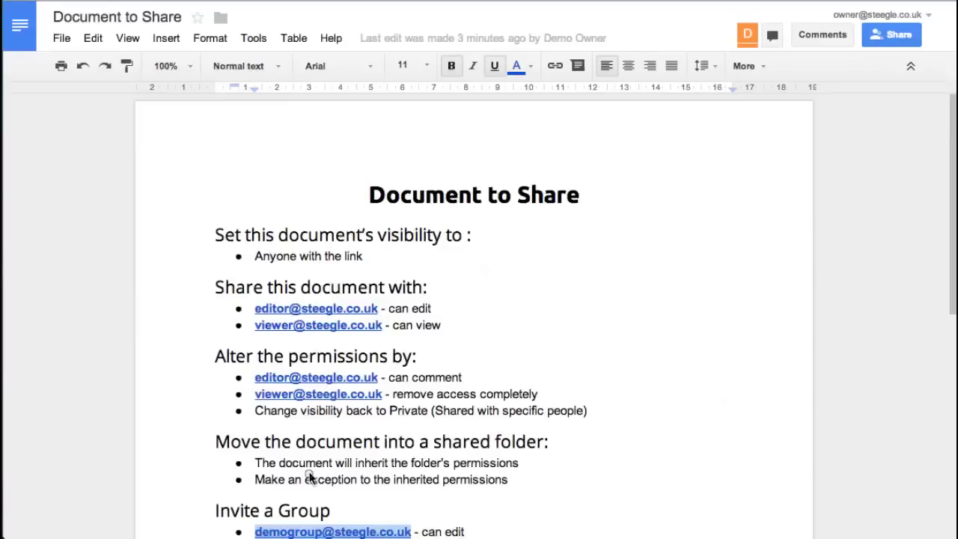